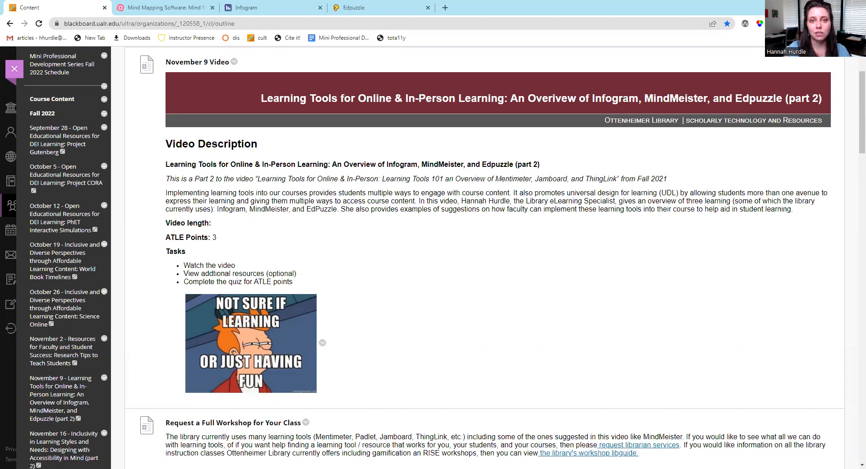
Switch to MindMeister, view the Social Media map and return to My Maps.
left_click(170, 5)
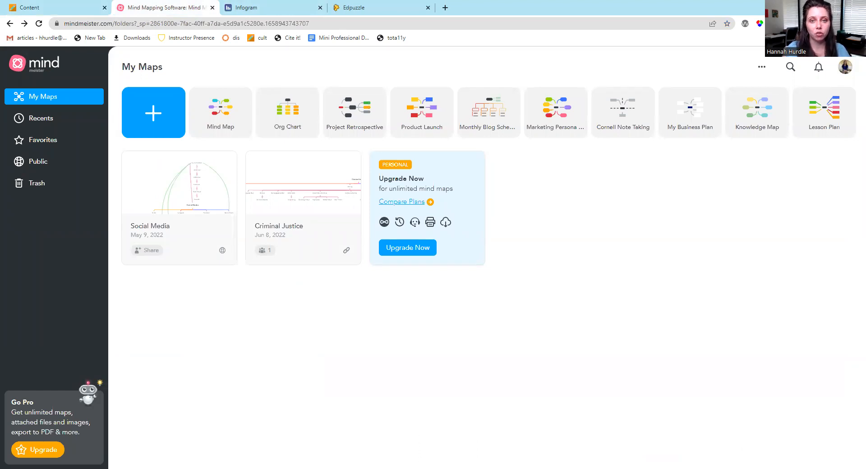
left_click(218, 191)
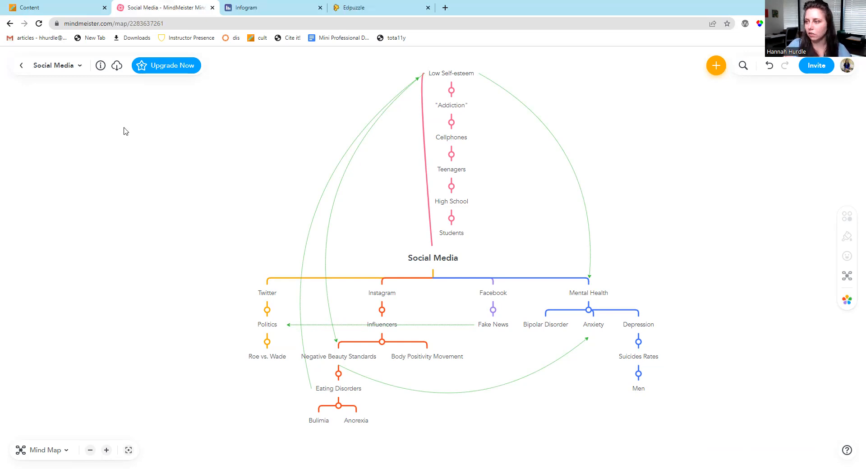
left_click(10, 23)
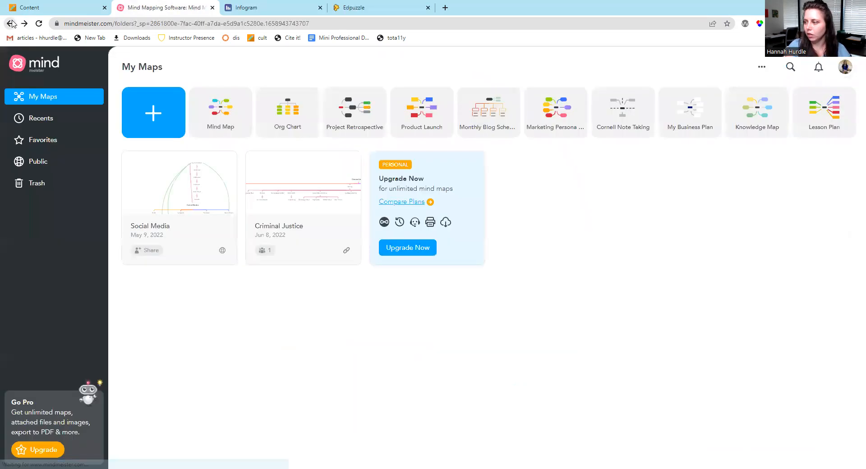
Open the Criminal Justice map and examine its Policing and Courts branches.
left_click(287, 190)
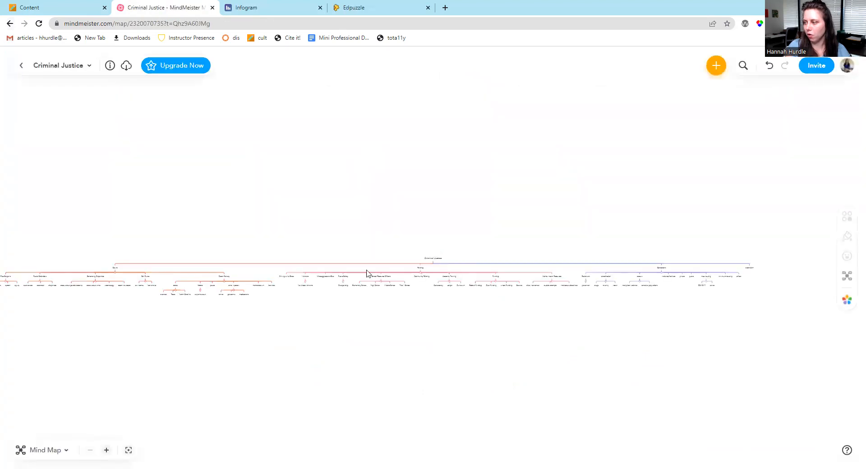
left_click(107, 451)
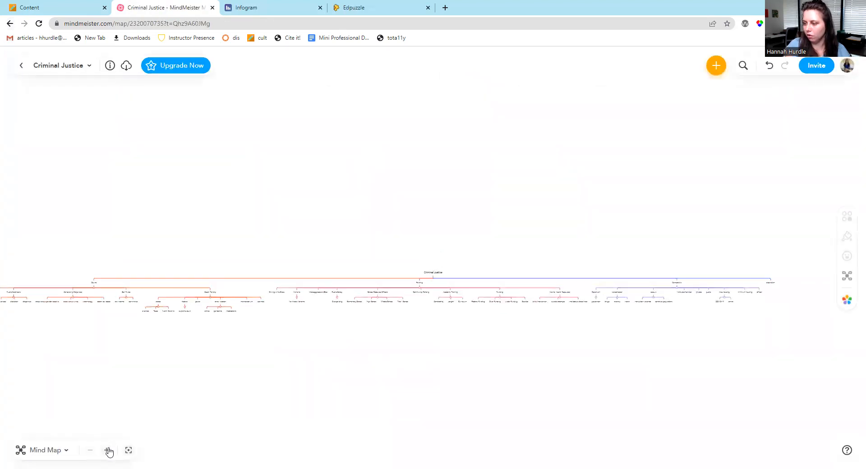
left_click(107, 453)
left_click_drag(424, 402, 431, 249)
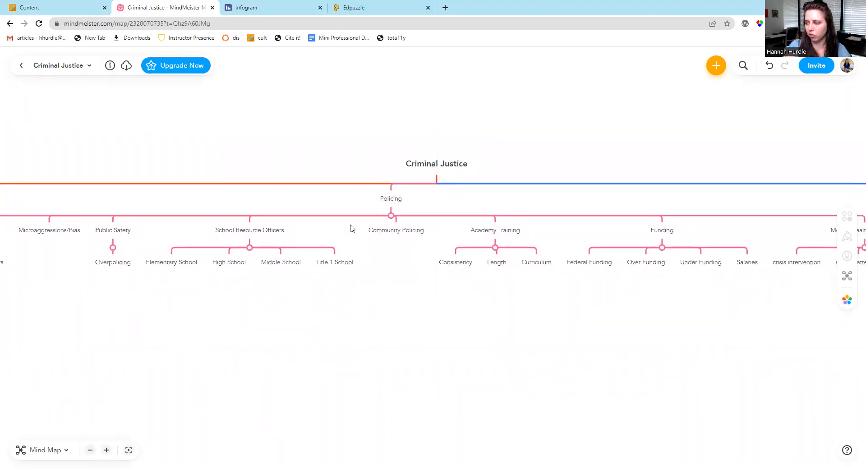
left_click(258, 232)
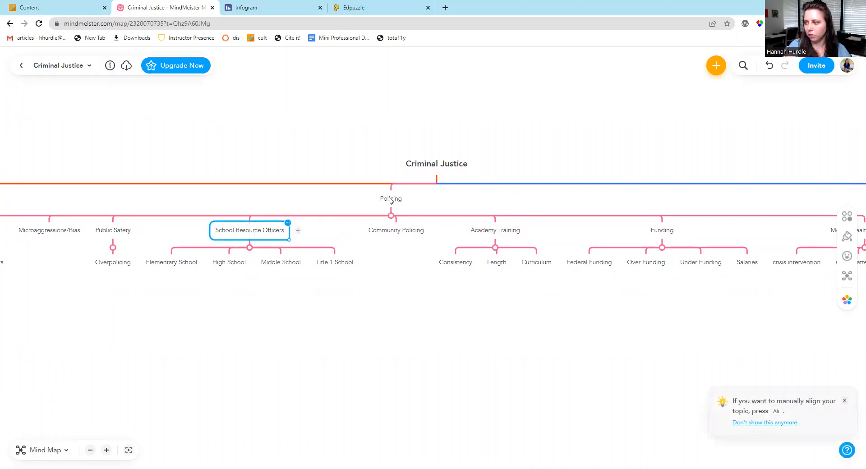
left_click_drag(371, 242, 568, 233)
left_click_drag(186, 215, 549, 242)
left_click_drag(221, 241, 636, 246)
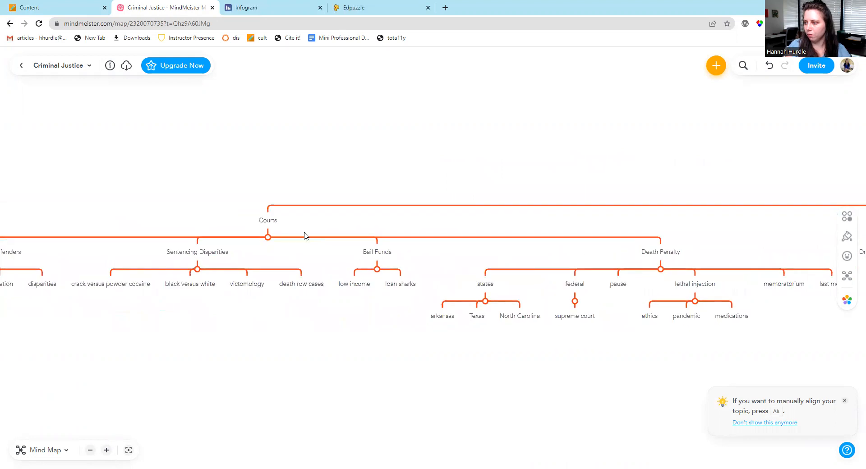
Collapse the Sentencing Disparities branch, try moving it under Bail Funds and undo the move.
left_click(197, 270)
left_click_drag(283, 251, 321, 248)
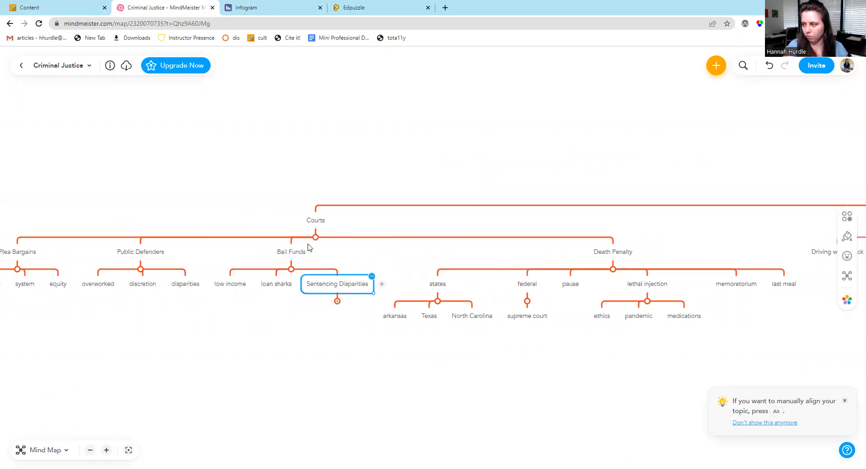
key("ctrl+z")
left_click(247, 191)
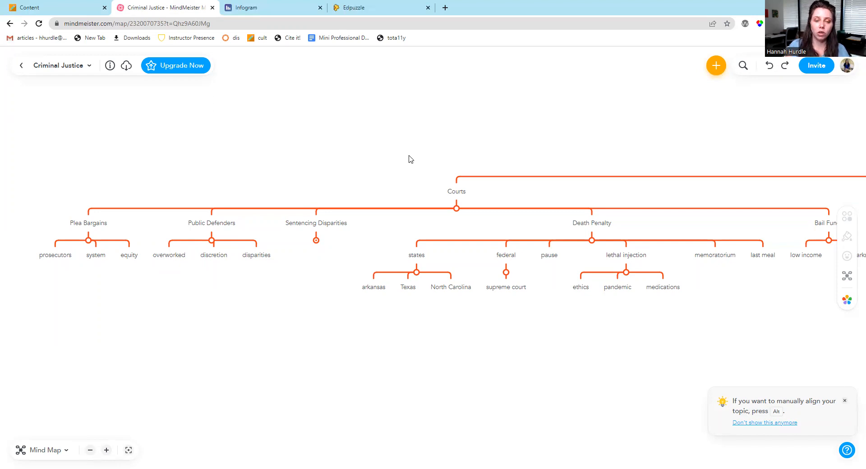
Return to My Maps and view the available actions for the Criminal Justice map.
left_click_drag(408, 160, 257, 210)
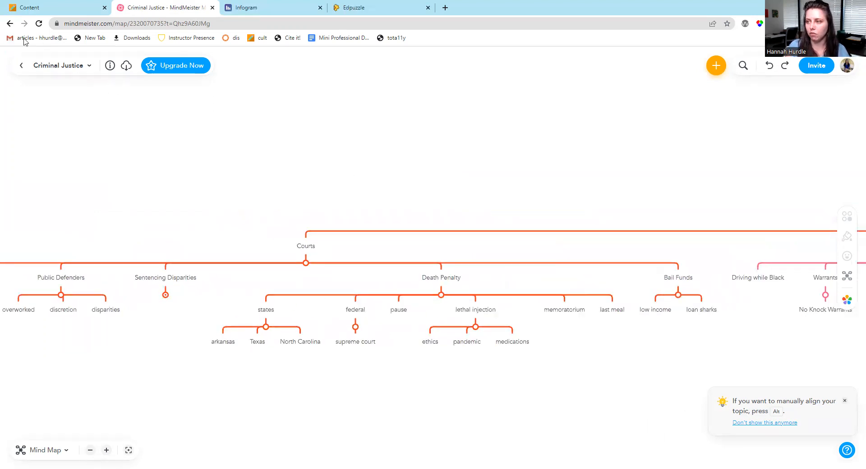
left_click(9, 23)
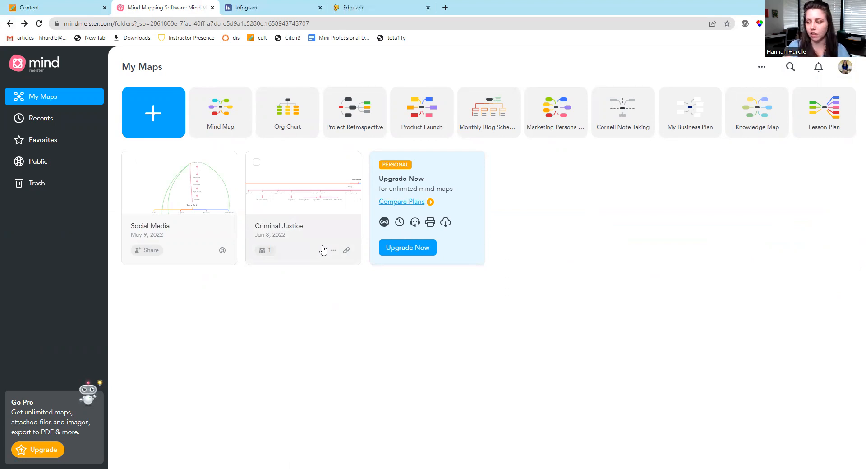
left_click(333, 250)
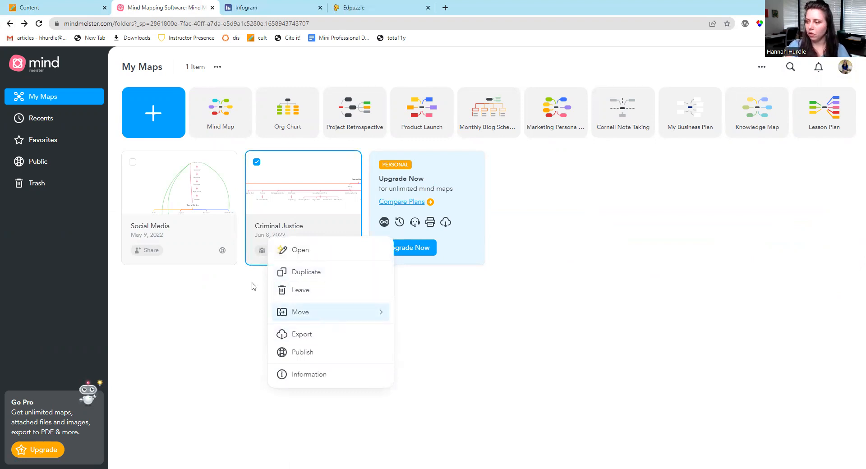
left_click(226, 313)
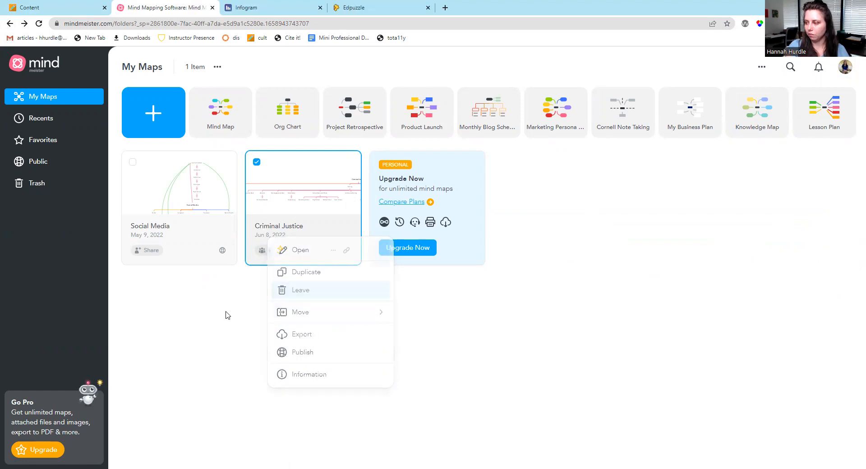
Create a new map and title its central topic "Marvel Cinematic Universe".
left_click(276, 119)
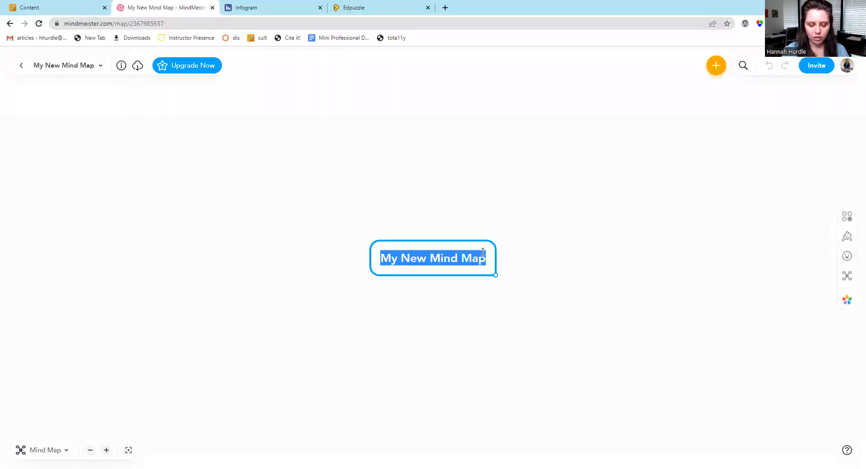
type("Marvel C")
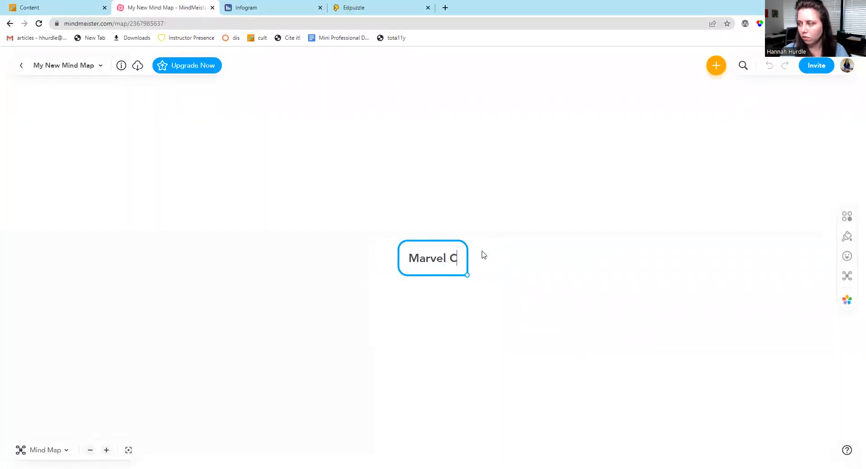
type("inematic Universi")
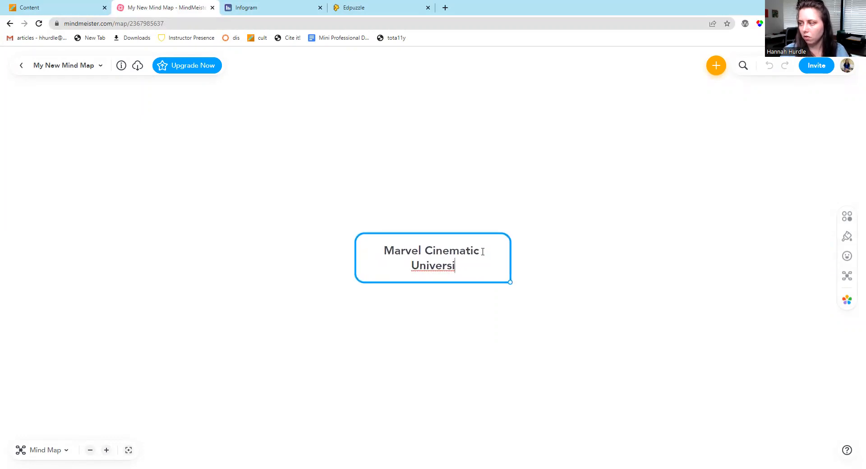
key("BackSpace")
type("e")
left_click(499, 140)
View the comment and note options for the Marvel Cinematic Universe topic without adding anything.
left_click(449, 245)
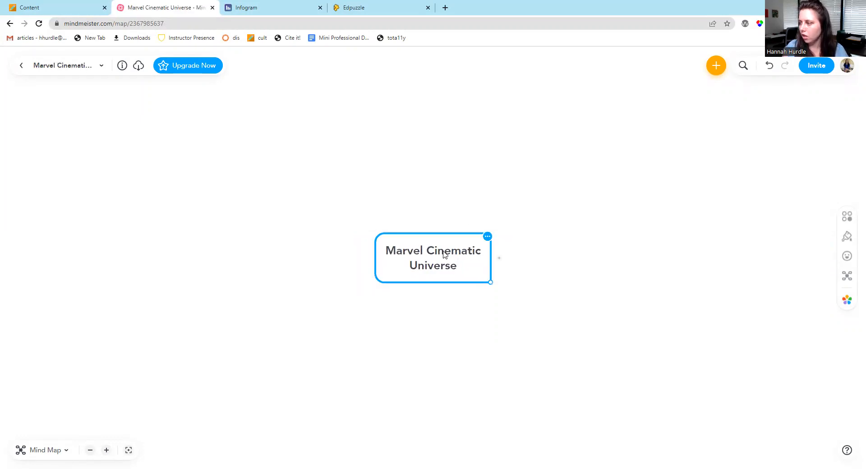
left_click(487, 236)
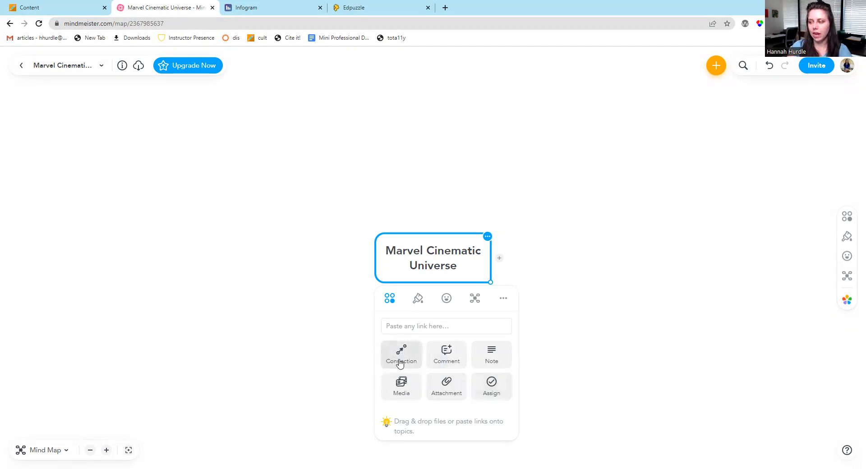
left_click(460, 361)
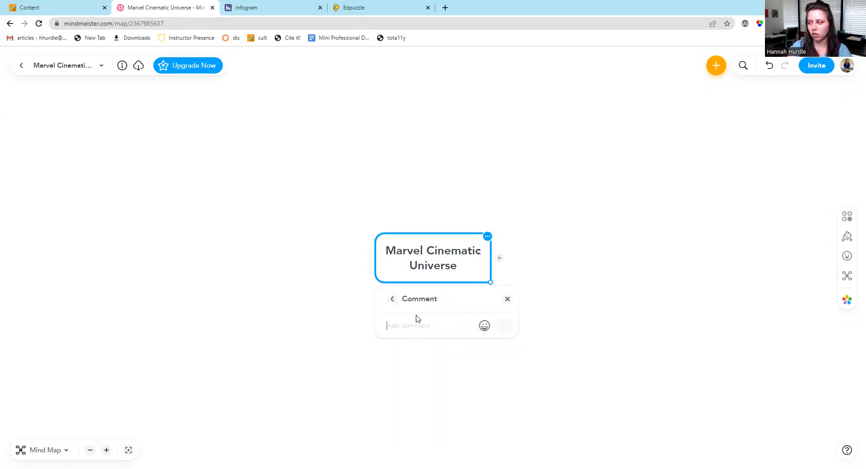
left_click(388, 298)
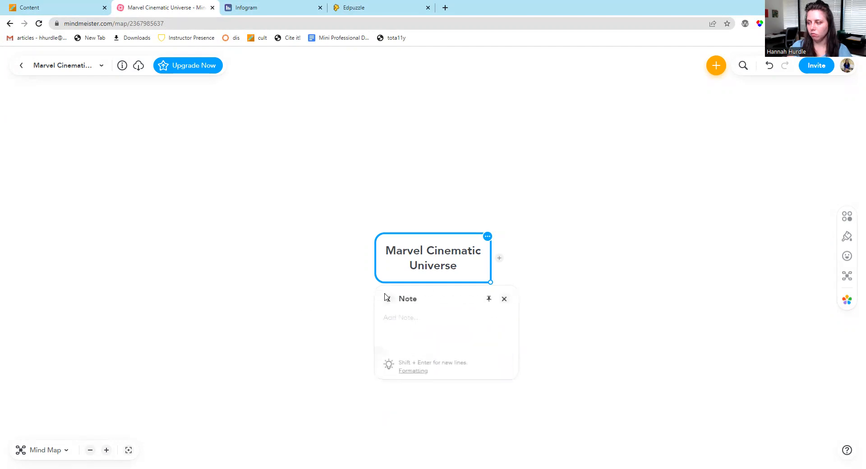
left_click(389, 299)
Style the Marvel Cinematic Universe topic with a blue fill, the slanted handwritten font and a cloud shape.
left_click(417, 299)
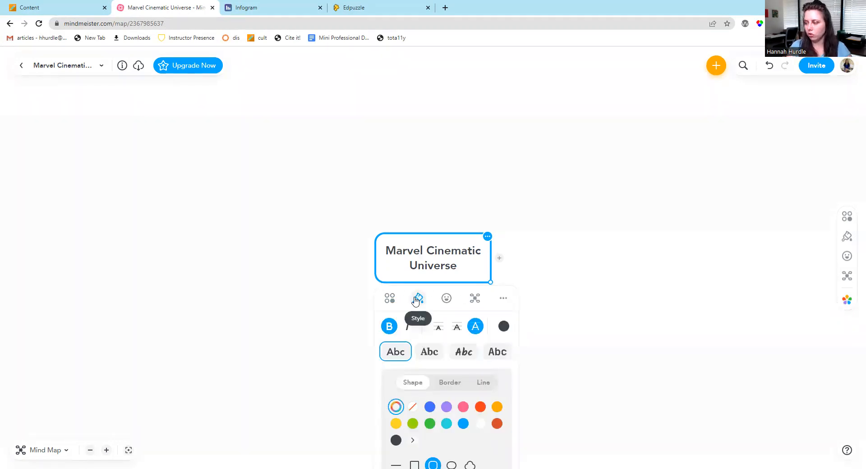
left_click(430, 407)
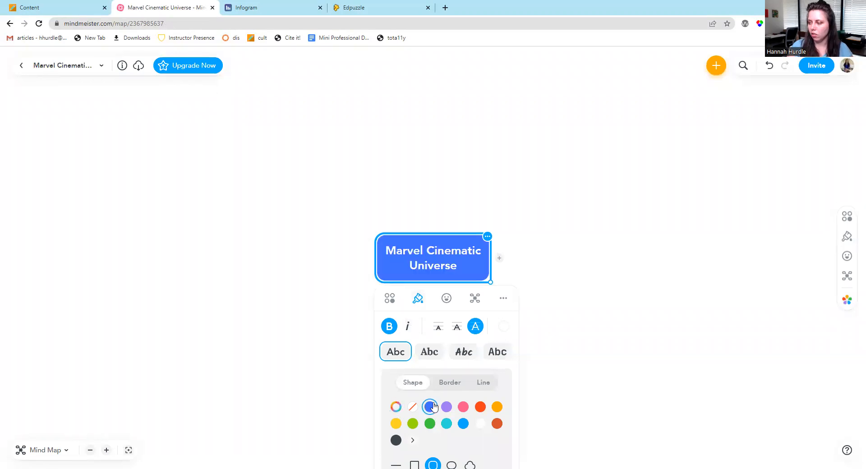
left_click(465, 351)
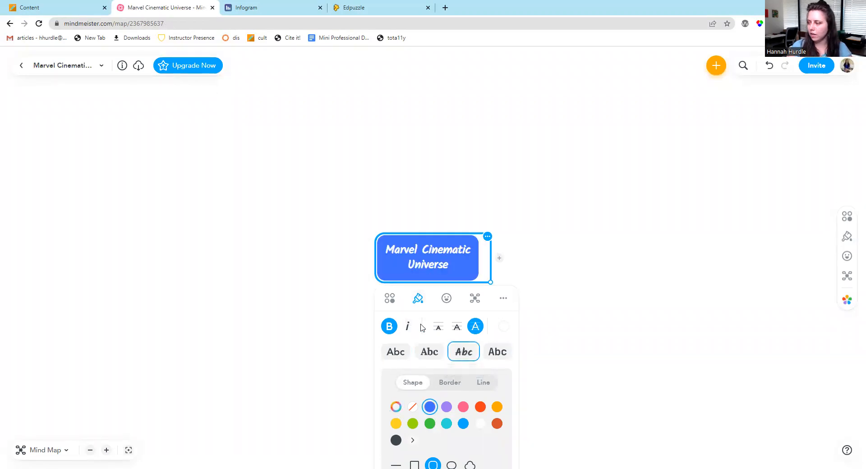
left_click(470, 465)
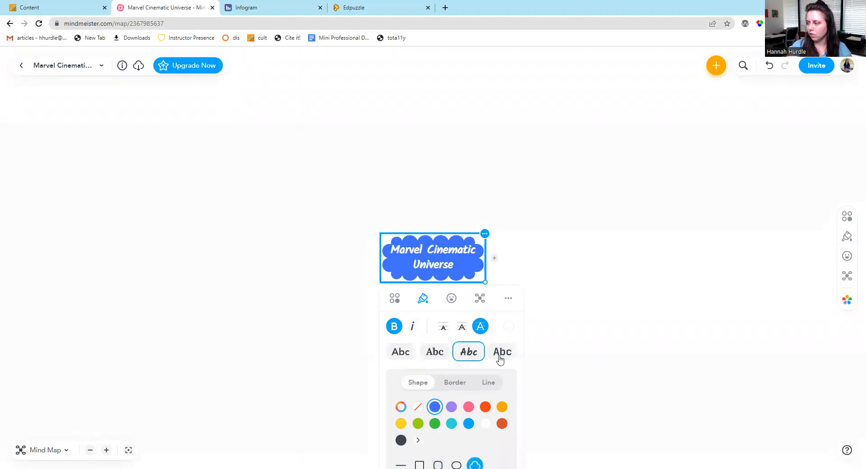
Add the Business icon of a person inside a gear to the Marvel Cinematic Universe topic and view the emoji choices.
left_click(451, 299)
left_click(423, 395)
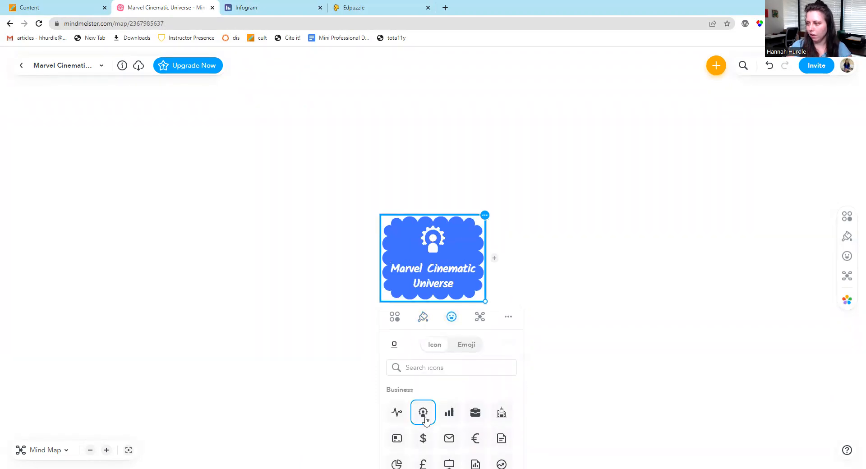
left_click(456, 346)
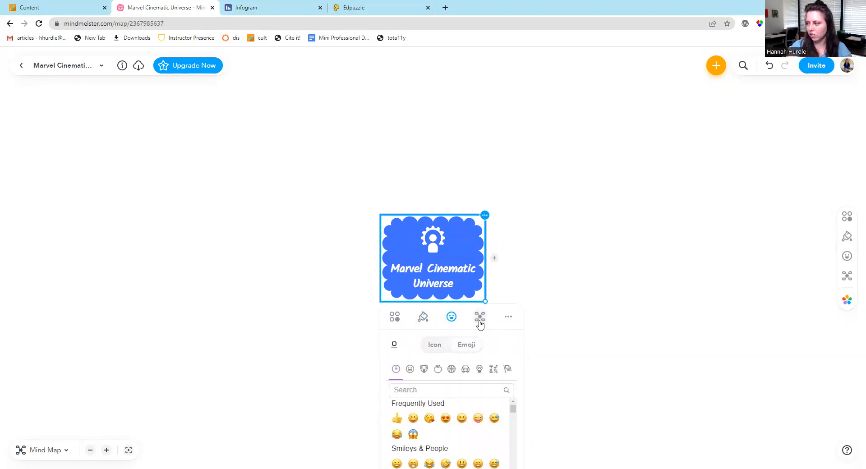
Set the layout of the Marvel Cinematic Universe topic to Org chart.
left_click(479, 319)
left_click(461, 354)
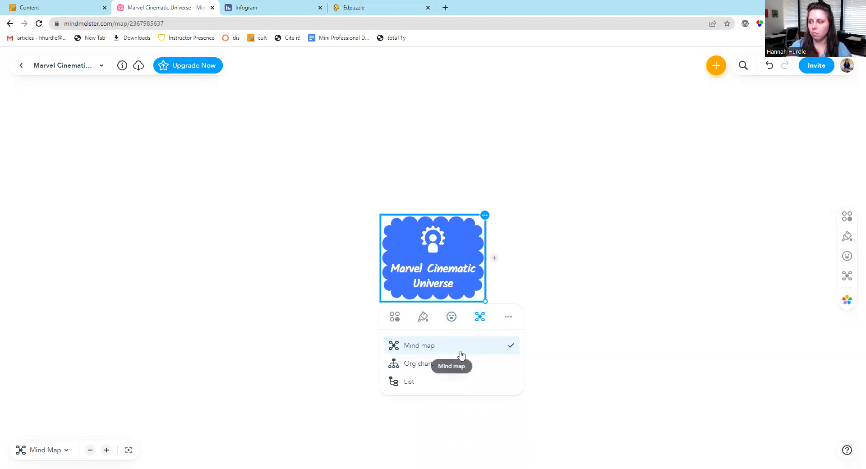
left_click(467, 367)
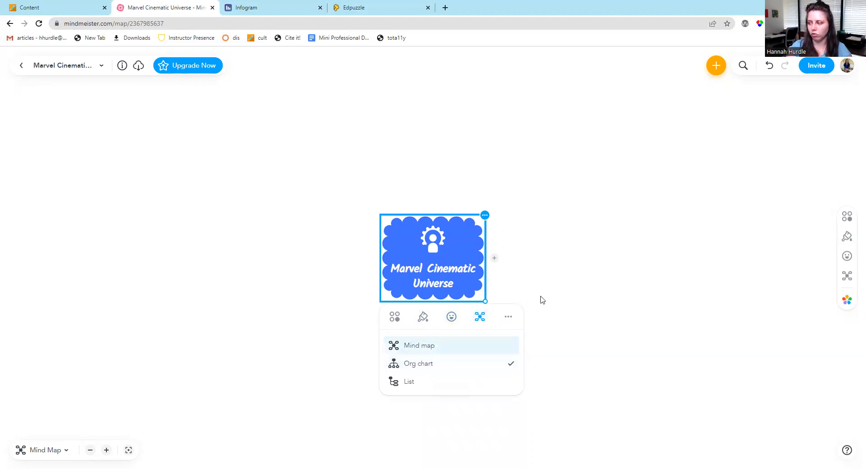
left_click(514, 300)
left_click(433, 282)
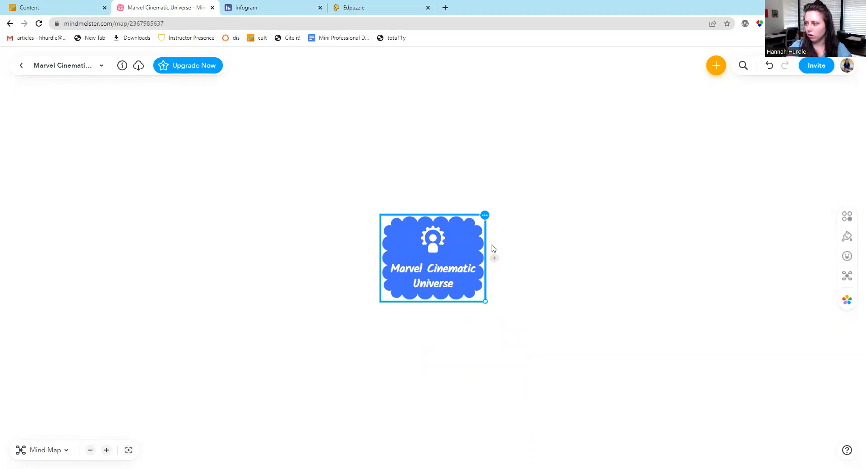
left_click(484, 215)
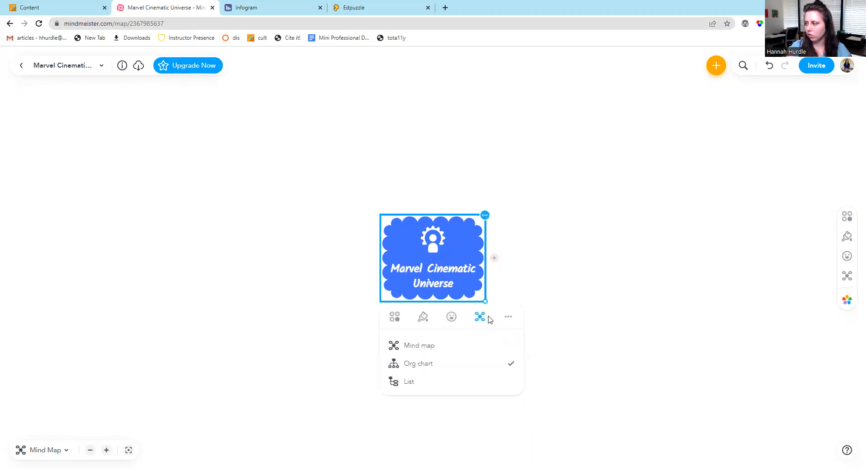
left_click(548, 237)
Add a subtopic named "Black Widow" to the Marvel Cinematic Universe topic.
left_click(479, 265)
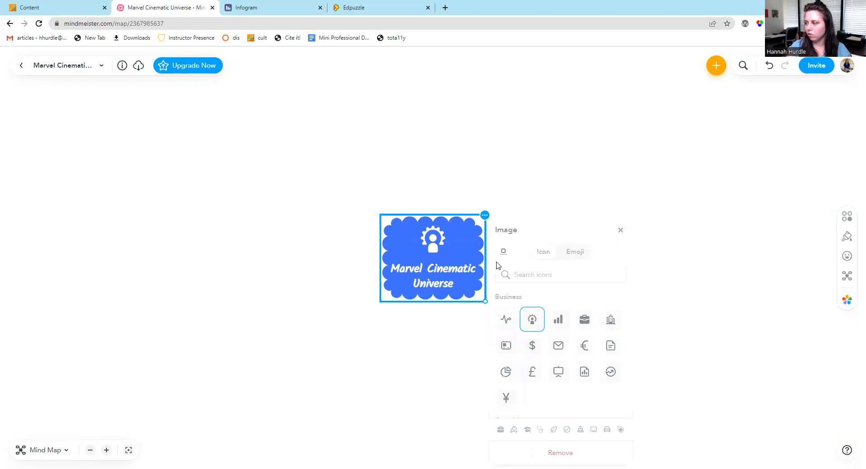
left_click(485, 215)
left_click(495, 261)
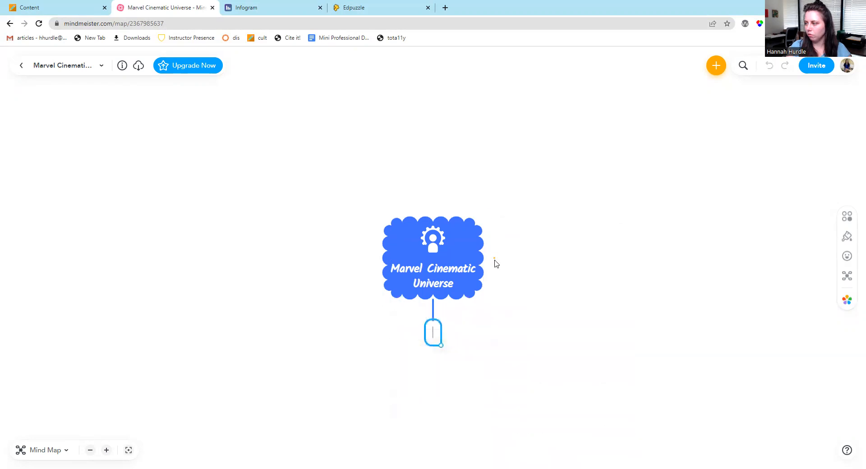
type("Black Widow")
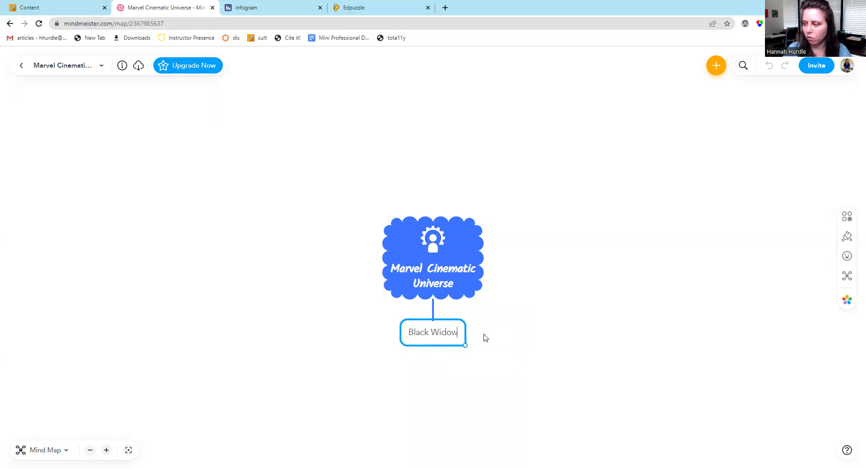
left_click(486, 338)
Add subtopics named "Captain America" and "Iron Man" to the Marvel Cinematic Universe topic.
left_click(445, 267)
left_click(495, 258)
type("Captain A")
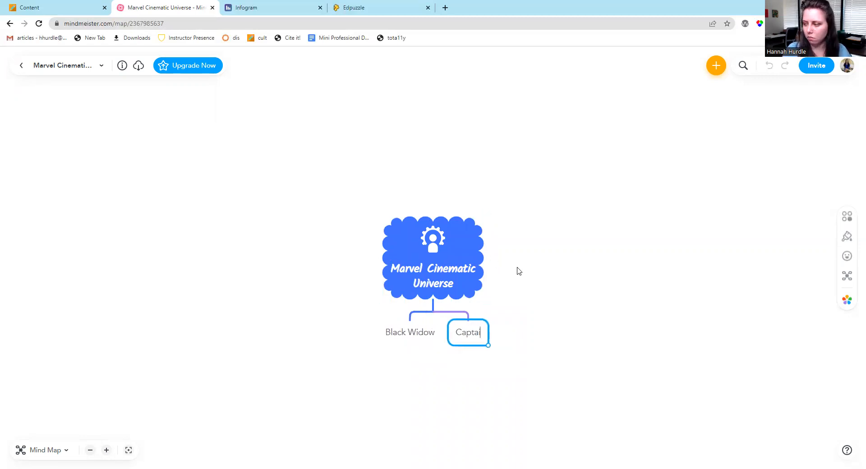
type("merica")
left_click(524, 270)
left_click(494, 260)
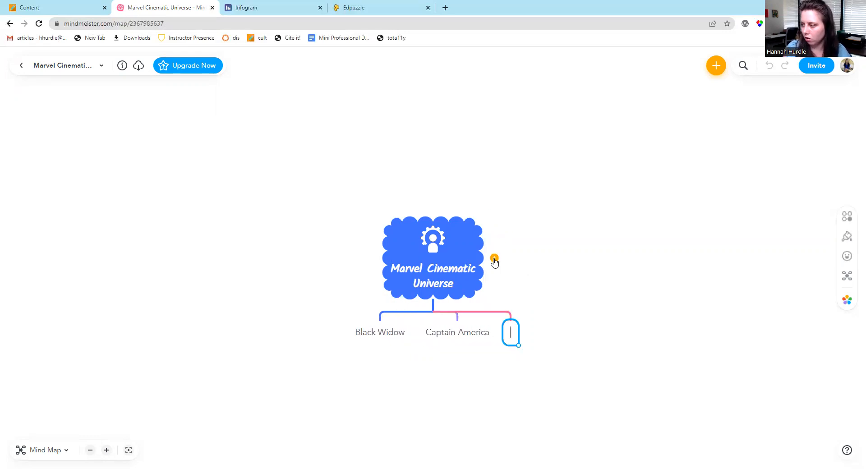
type("Iron Man")
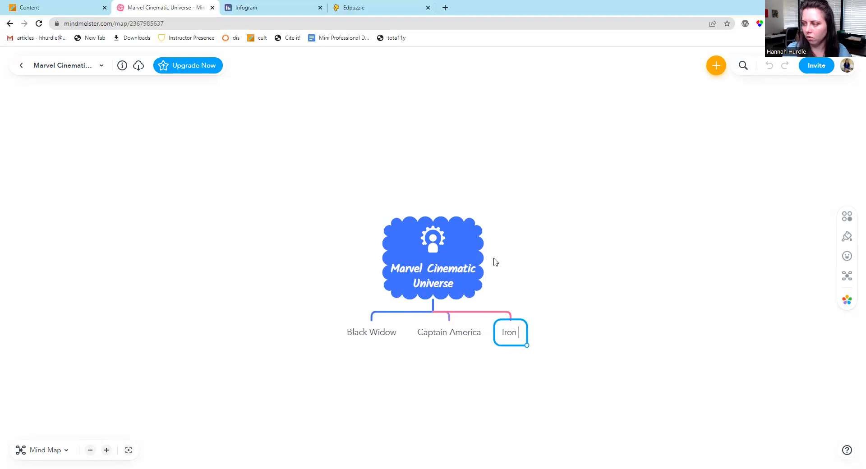
Add a fourth subtopic named "Black Panther" to the Marvel Cinematic Universe topic.
left_click(462, 254)
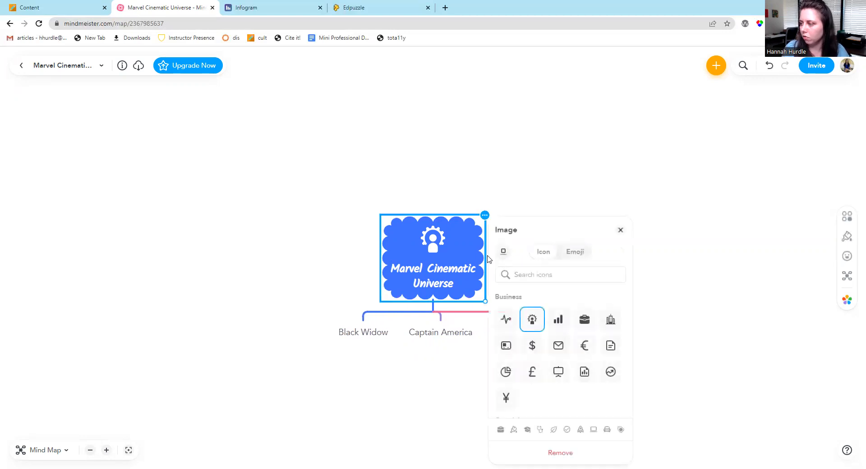
left_click(452, 253)
left_click(451, 253)
left_click(495, 257)
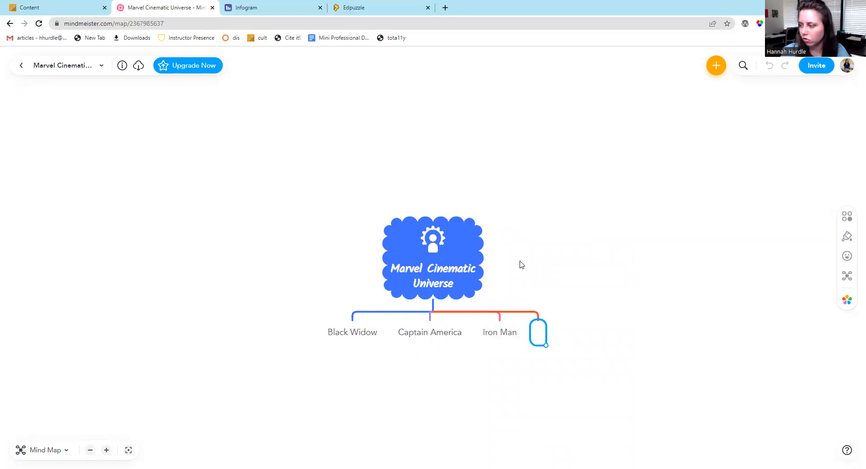
type("Black Panther")
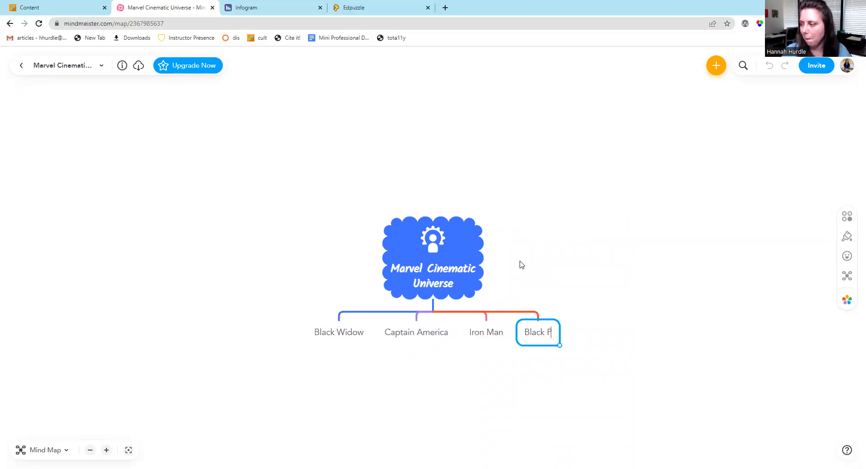
left_click(515, 274)
Add a child topic named "Women in Film" under Black Widow.
left_click(333, 333)
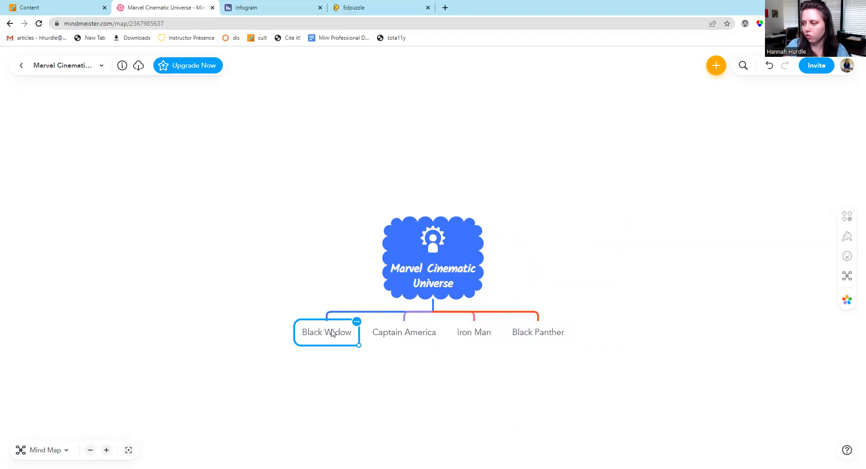
left_click(327, 355)
type("Women in Film")
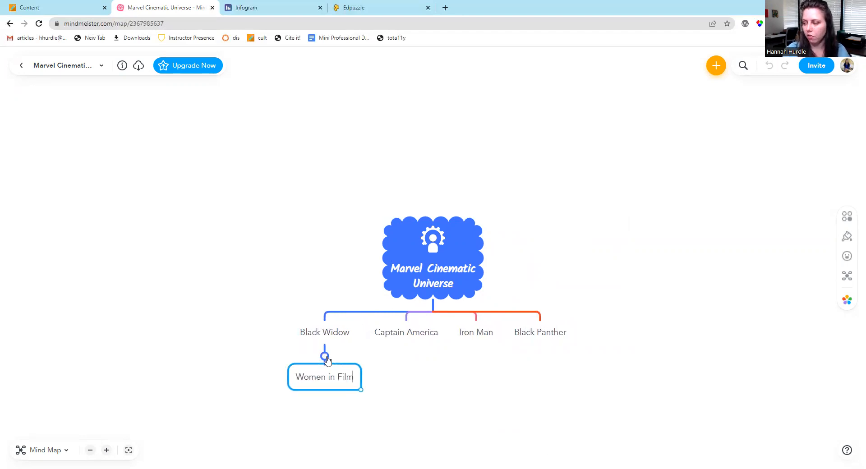
Add a child topic named "Technology" under Iron Man.
left_click(410, 334)
left_click(477, 336)
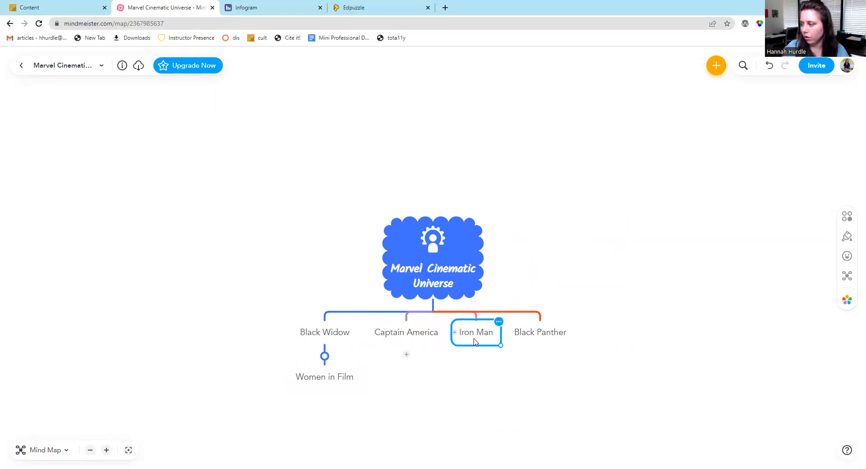
left_click(478, 358)
type("Technology")
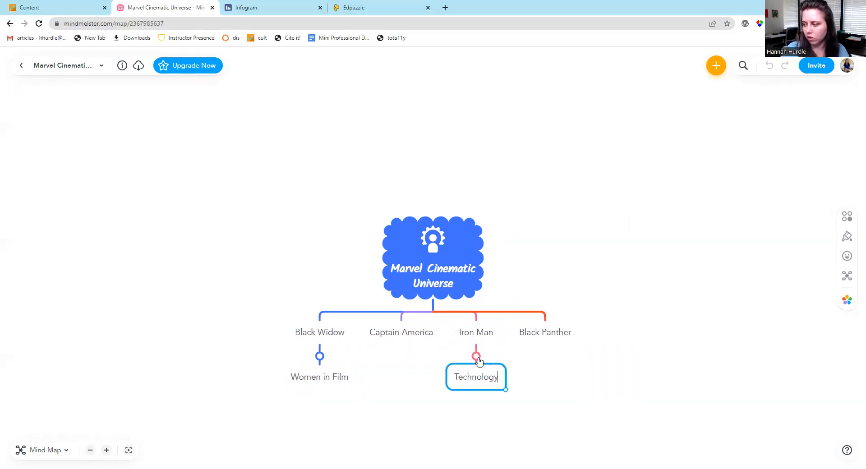
left_click(470, 407)
Add a child topic named "Big Business" under Technology.
left_click(476, 384)
left_click(477, 400)
type("Big")
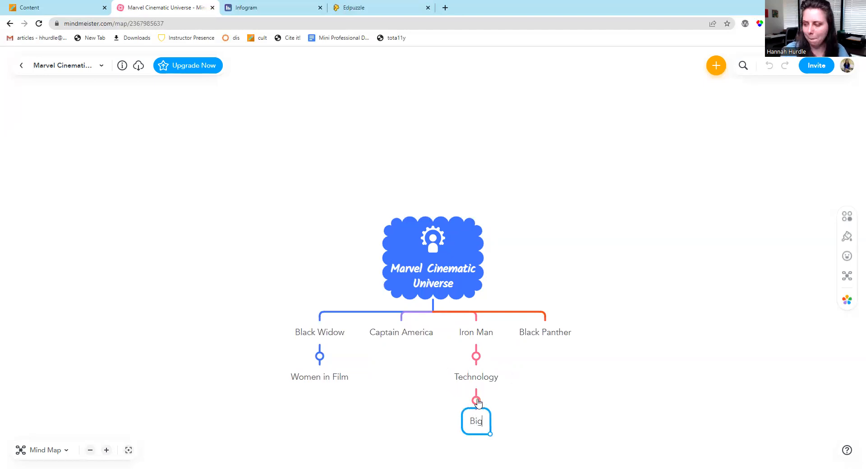
type(" Business")
Add a sibling topic named "Corruption" beside Technology under Iron Man.
left_click(491, 381)
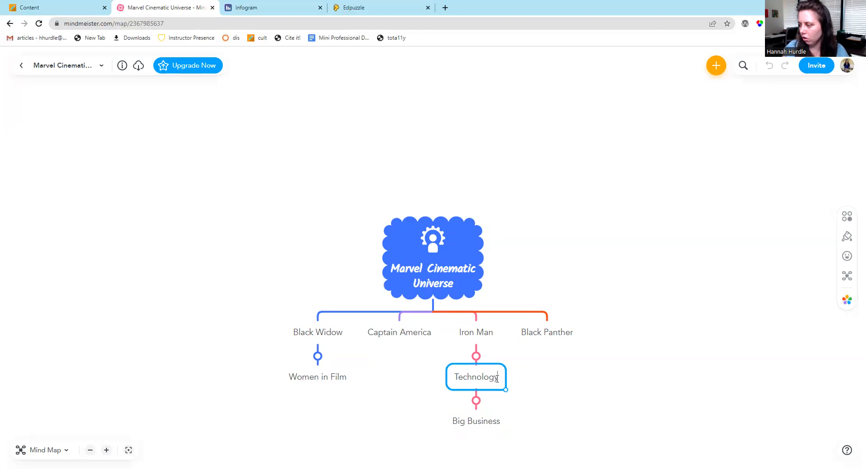
left_click(509, 377)
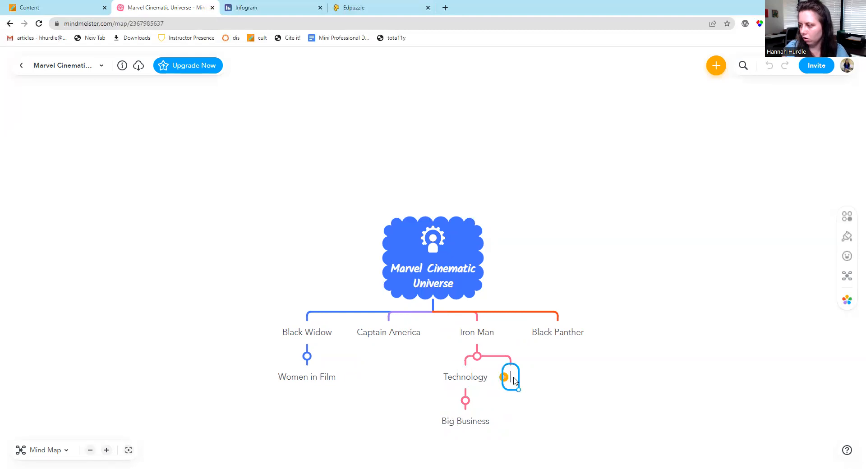
type("Corrp")
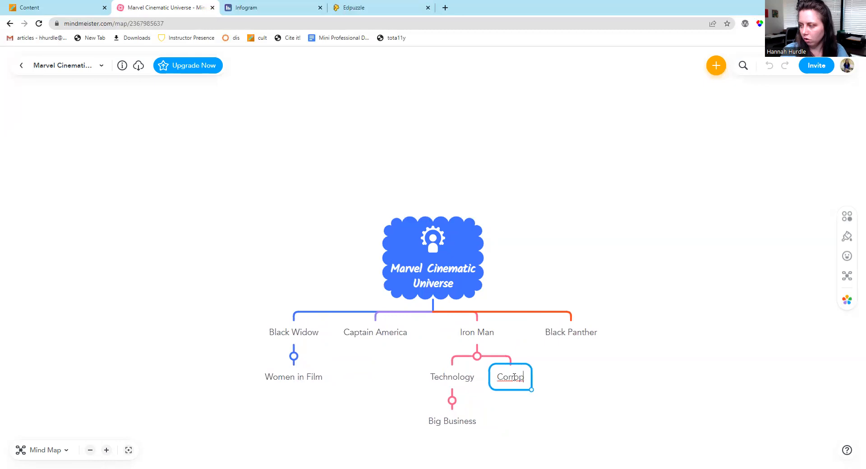
key("BackSpace")
type("uption")
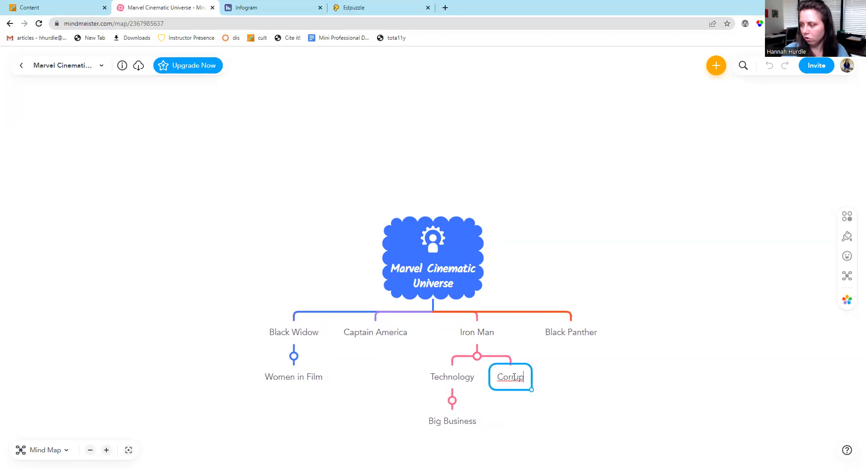
left_click(517, 446)
Add a child topic named "Race Relations" under Black Panther.
left_click(580, 337)
left_click(578, 356)
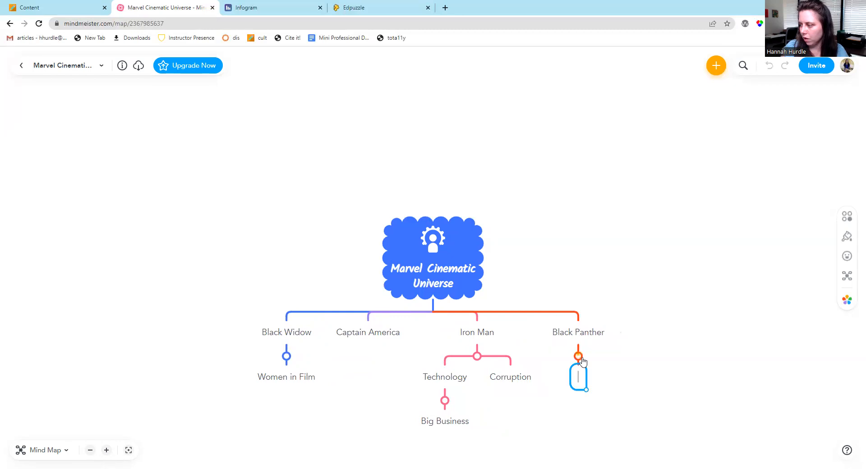
type("Race i")
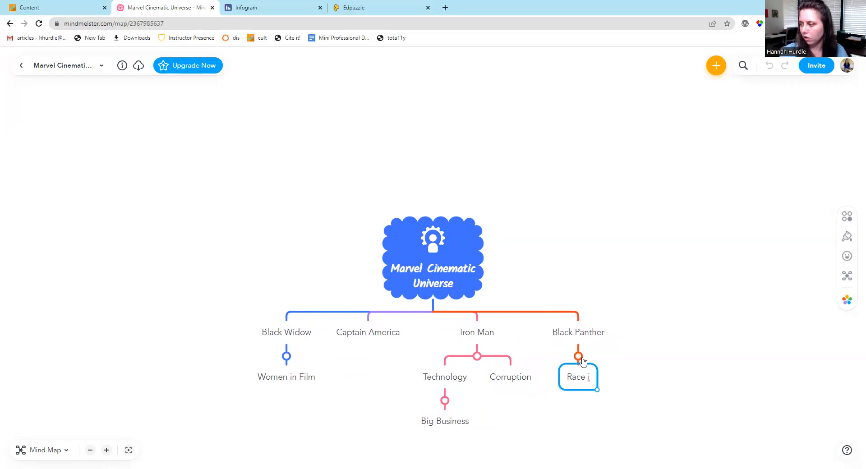
key("BackSpace")
key("BackSpace")
type("e Relations")
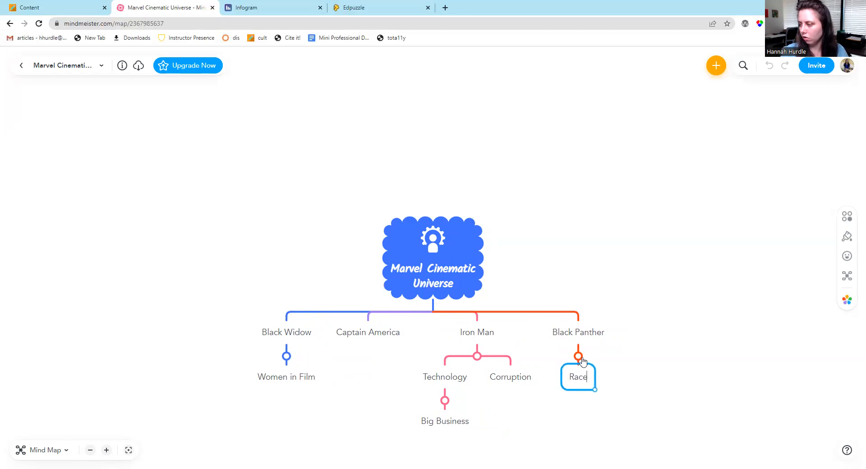
left_click(591, 421)
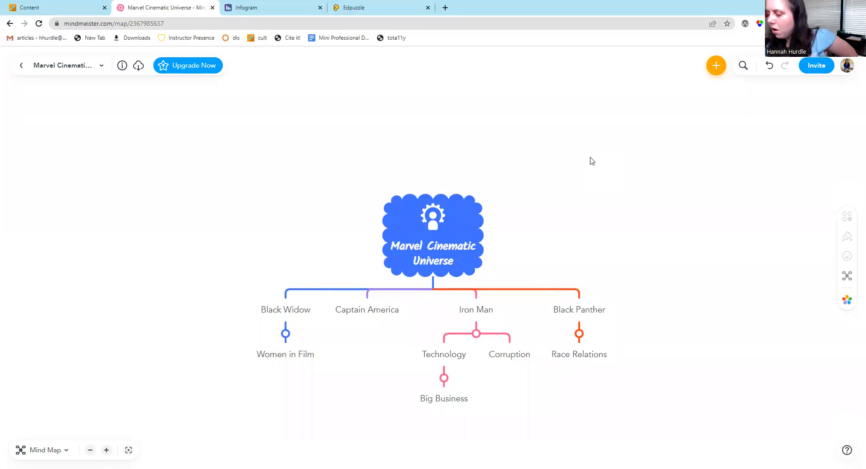
Switch the layout of the Marvel Cinematic Universe topic to Mind map.
scroll(597, 199, "down", 1)
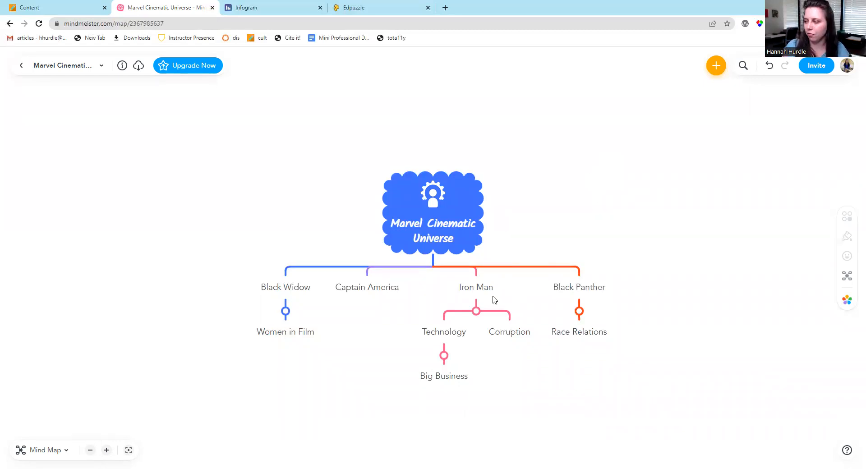
left_click(479, 208)
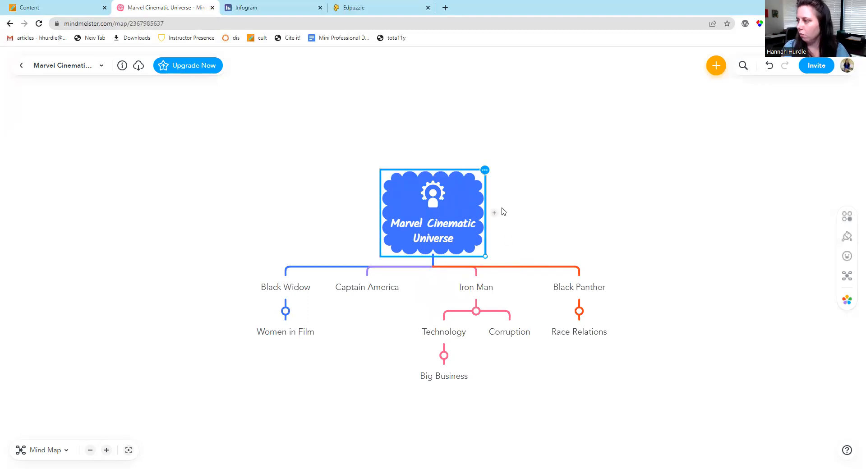
left_click(485, 170)
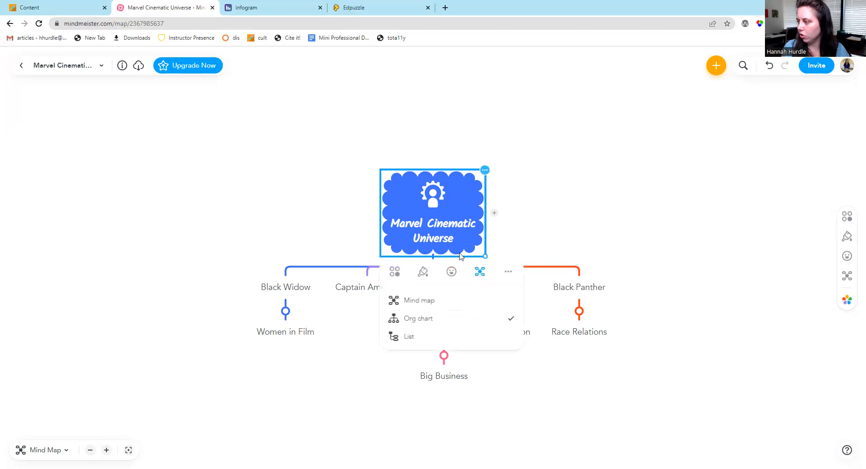
left_click(439, 302)
left_click(631, 357)
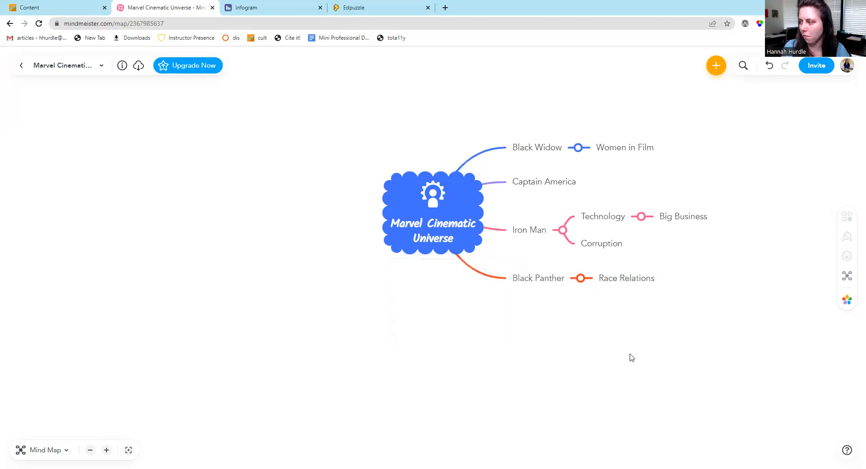
Switch the layout of the Marvel Cinematic Universe topic to List.
left_click(430, 209)
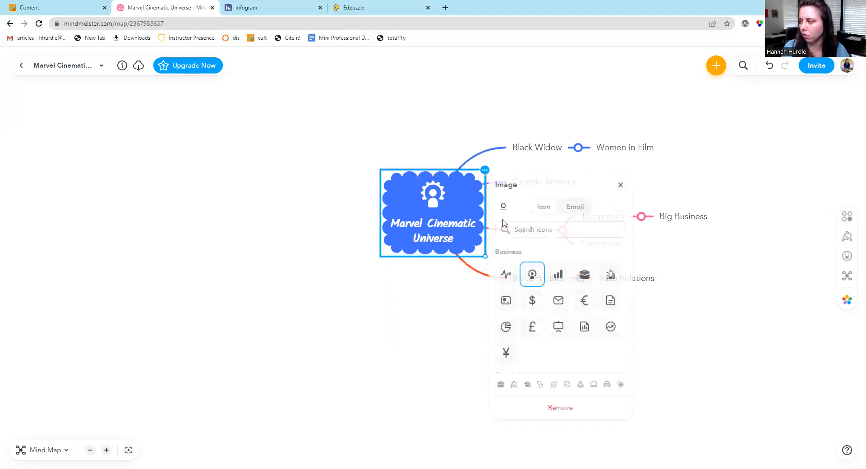
left_click(485, 171)
left_click(414, 339)
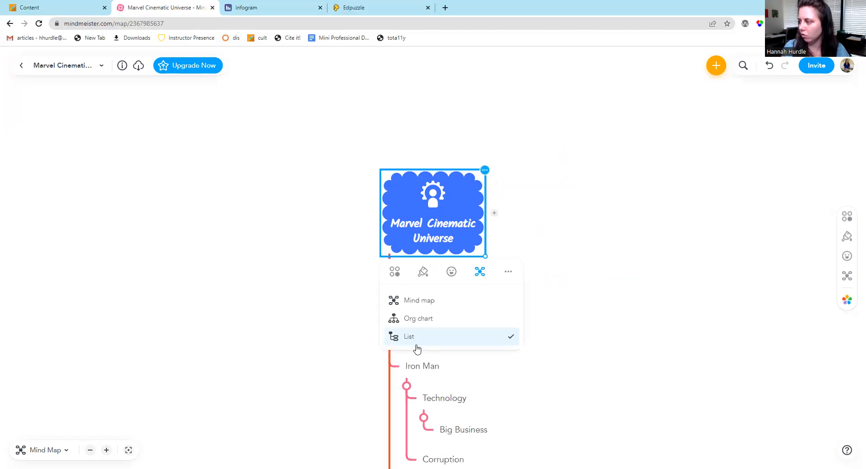
left_click(586, 328)
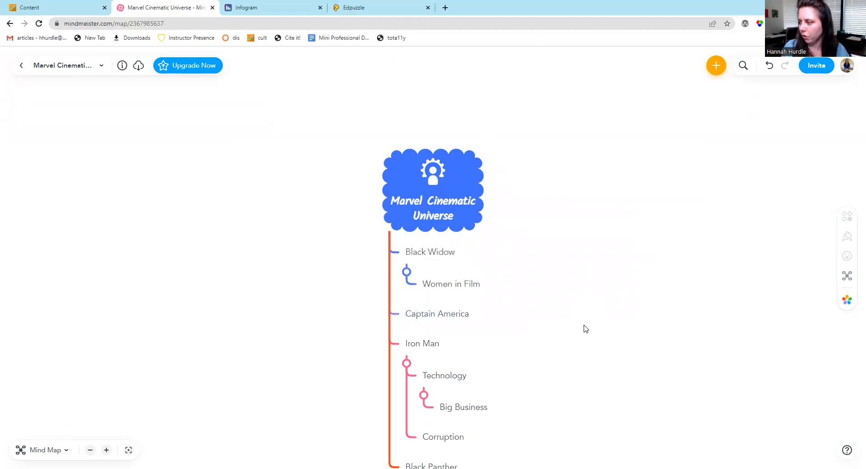
Switch the layout of the Marvel Cinematic Universe topic back to Org chart.
left_click(408, 179)
left_click(484, 147)
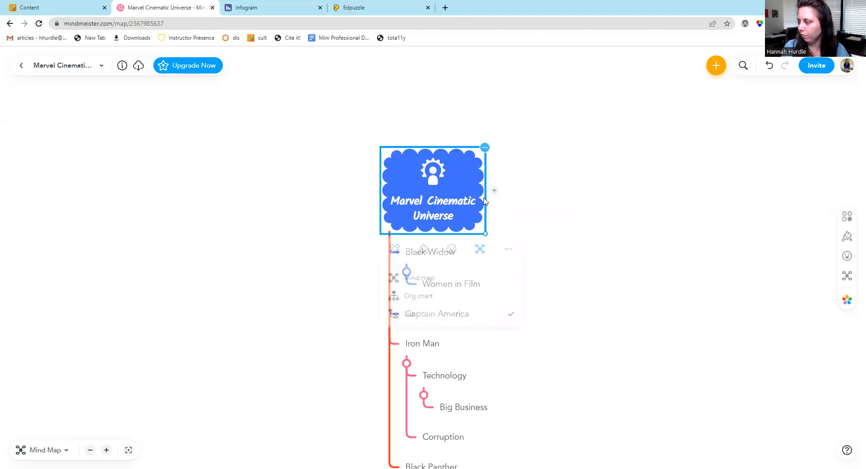
left_click(429, 298)
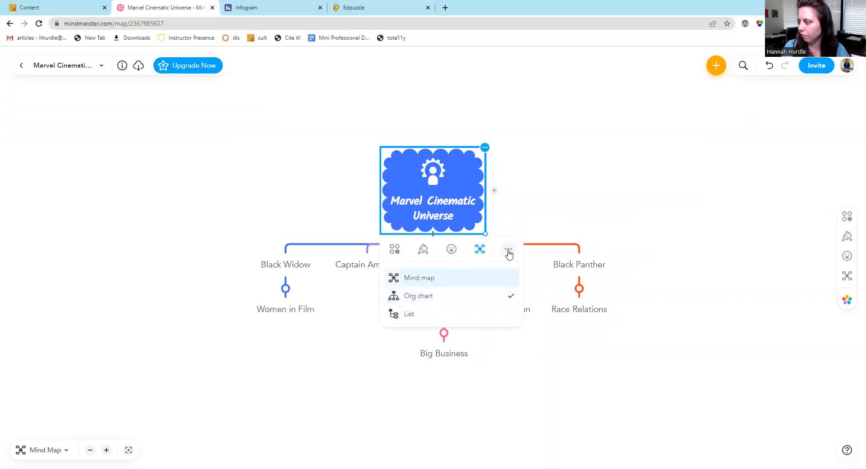
View the additional actions for the Marvel Cinematic Universe topic and the common file formats offered for exporting the map.
left_click(508, 251)
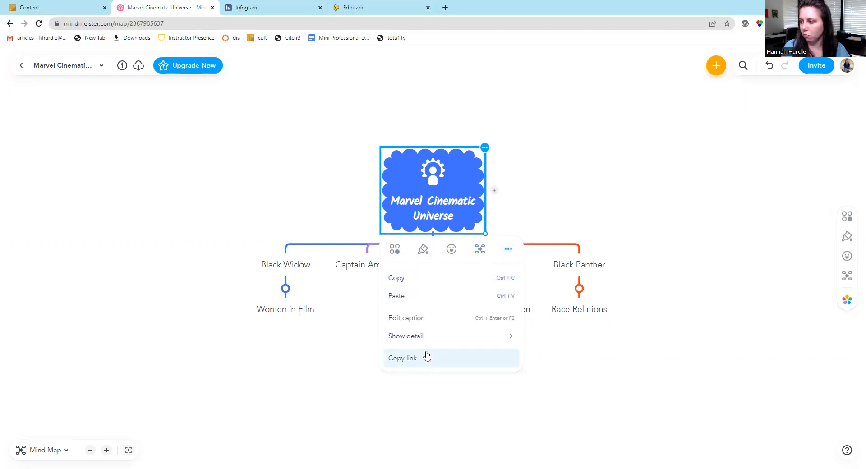
left_click(559, 173)
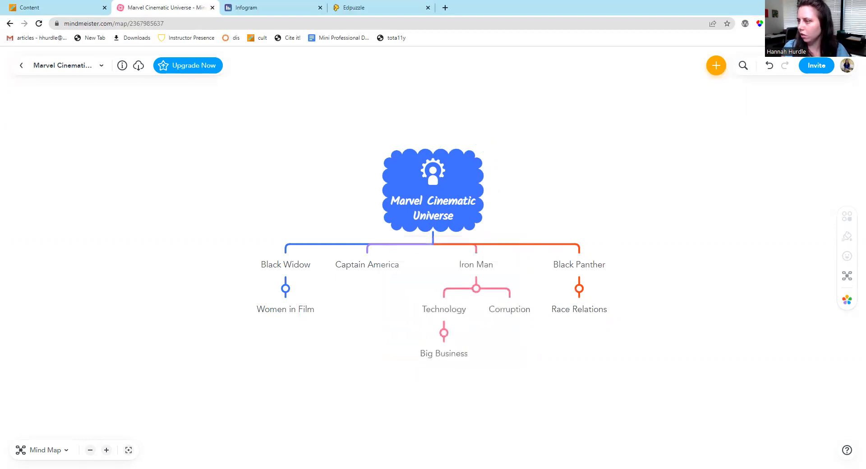
left_click(139, 66)
left_click(133, 91)
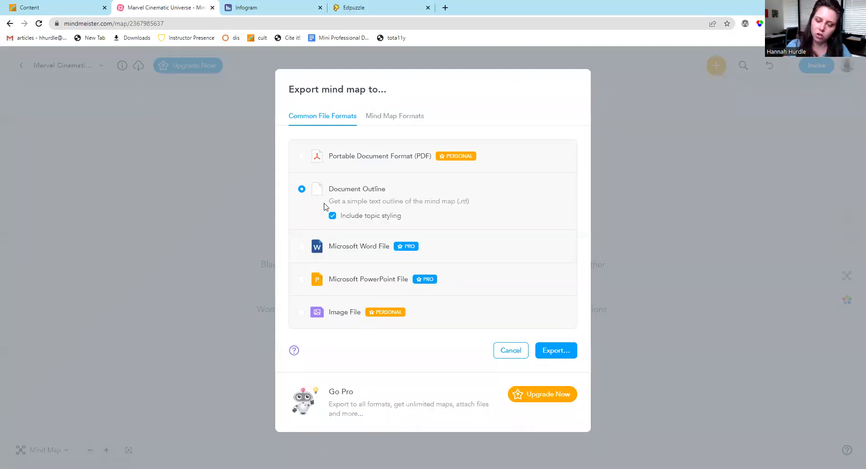
left_click(673, 327)
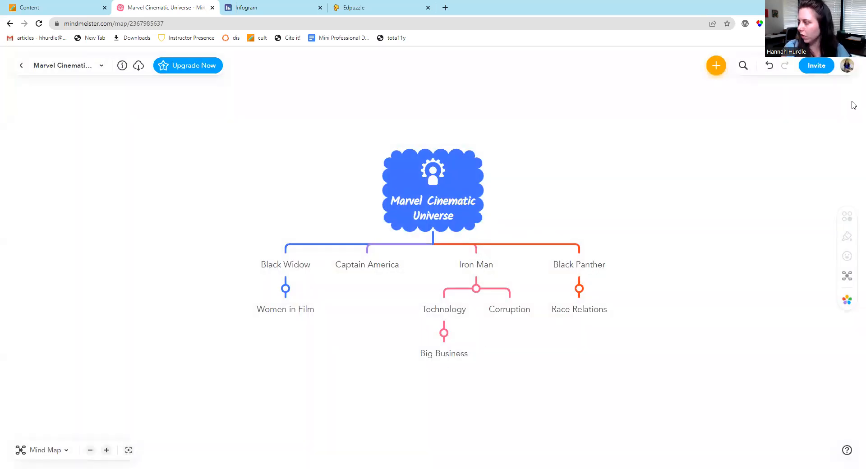
Draw a connection arrow from the Marvel Cinematic Universe topic to the Black Widow subtopic.
left_click(464, 155)
left_click(844, 217)
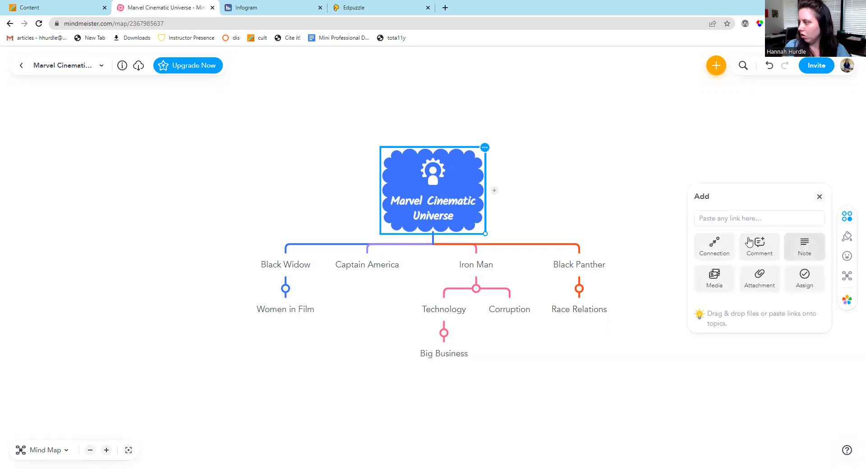
left_click(716, 247)
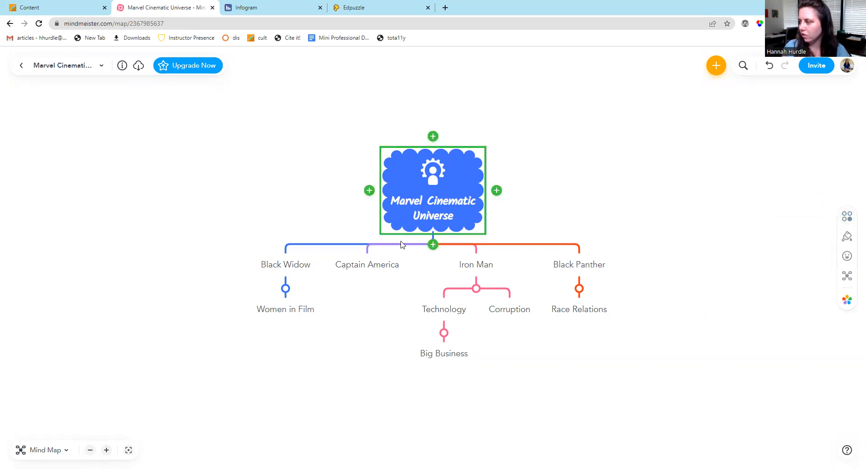
left_click_drag(373, 193, 259, 264)
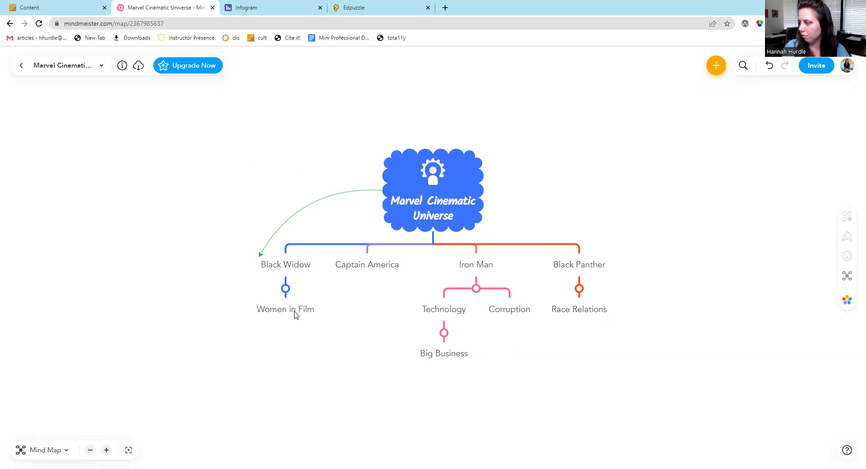
Draw a connection arrow from the Big Business subtopic to the Corruption subtopic.
left_click(450, 360)
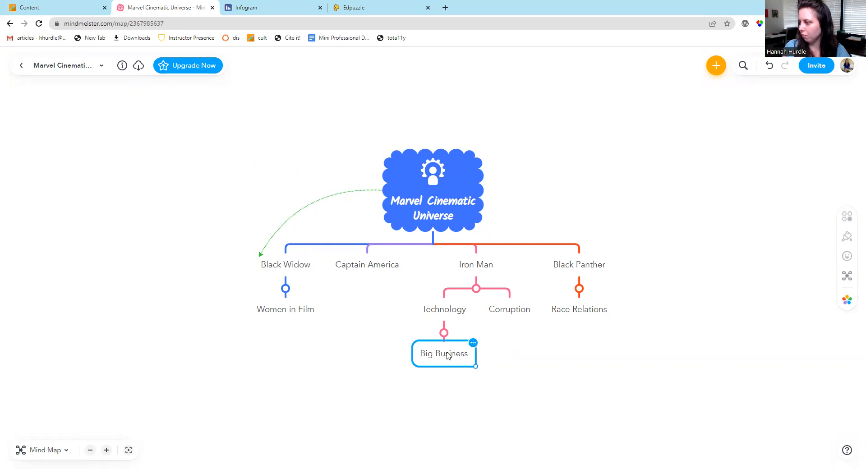
left_click(847, 217)
left_click(731, 256)
left_click_drag(486, 355, 516, 324)
left_click(702, 317)
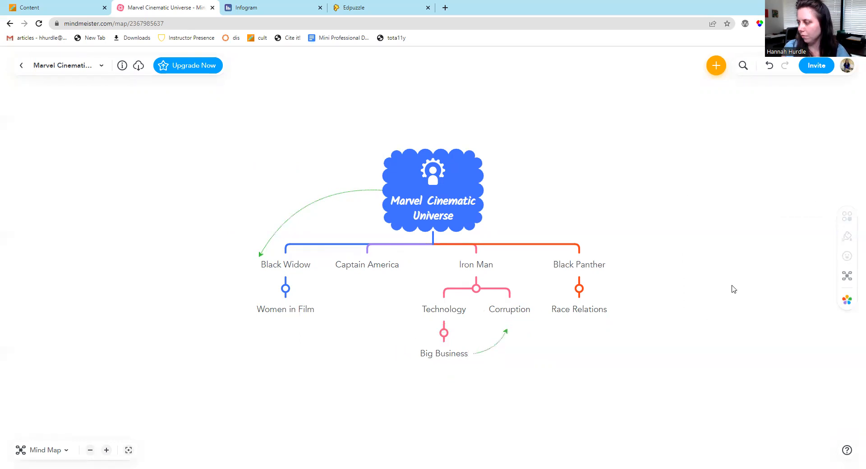
View the items that can be added to the Race Relations subtopic, including its comment form.
left_click(587, 313)
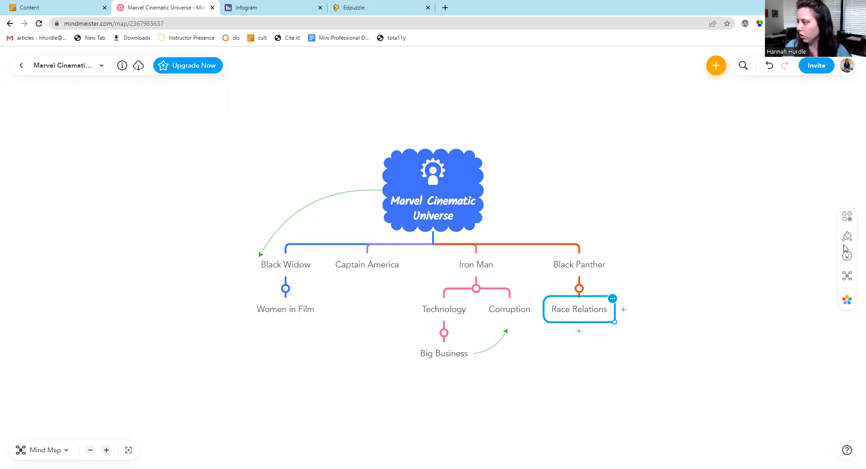
left_click(848, 217)
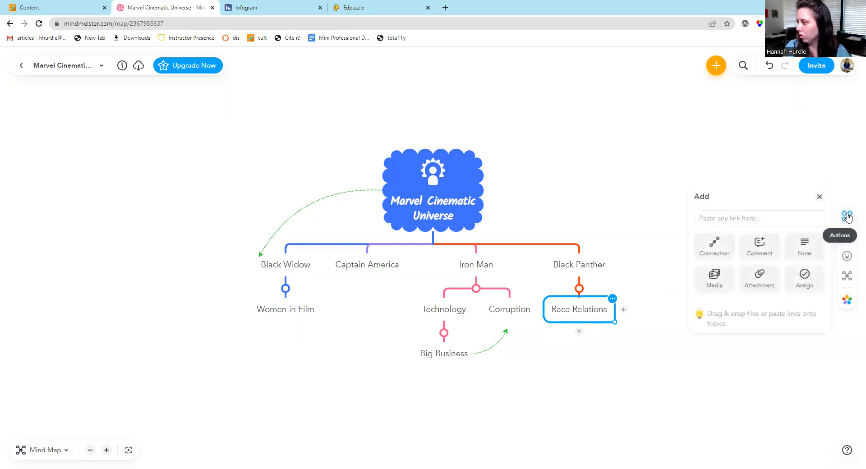
left_click(763, 255)
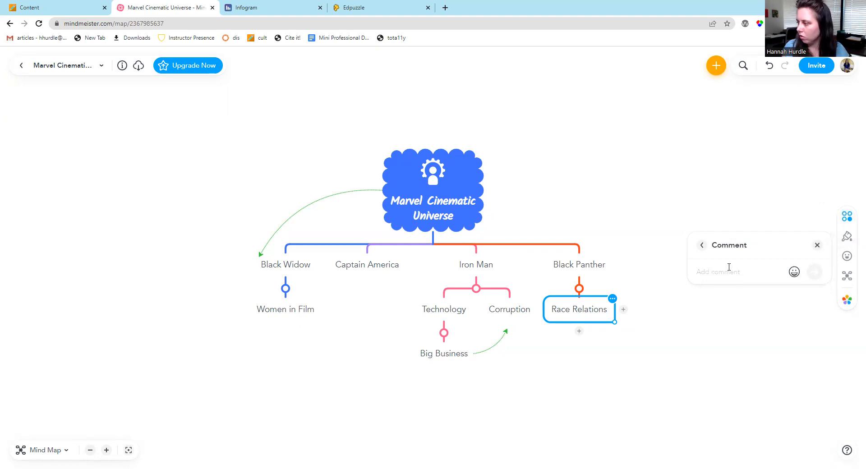
left_click(670, 319)
Draft the comment "Bucky Barnes" for the Captain America subtopic and leave the comment form without sending it.
left_click(379, 269)
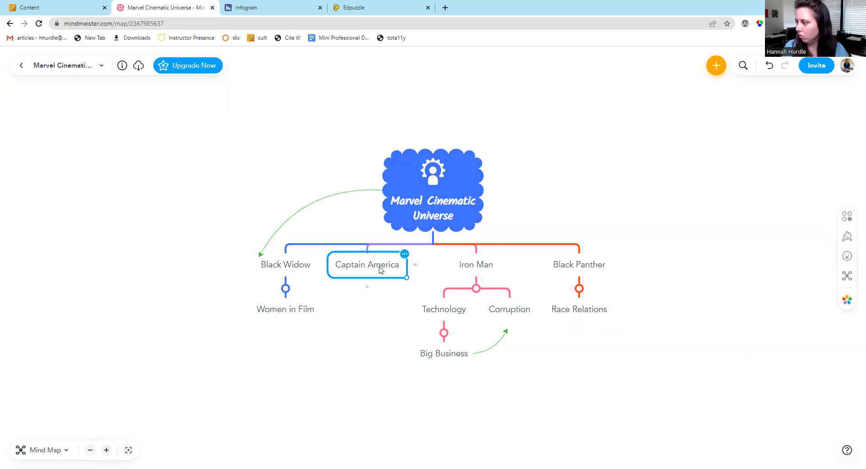
left_click(848, 218)
left_click(759, 221)
type("Bucky")
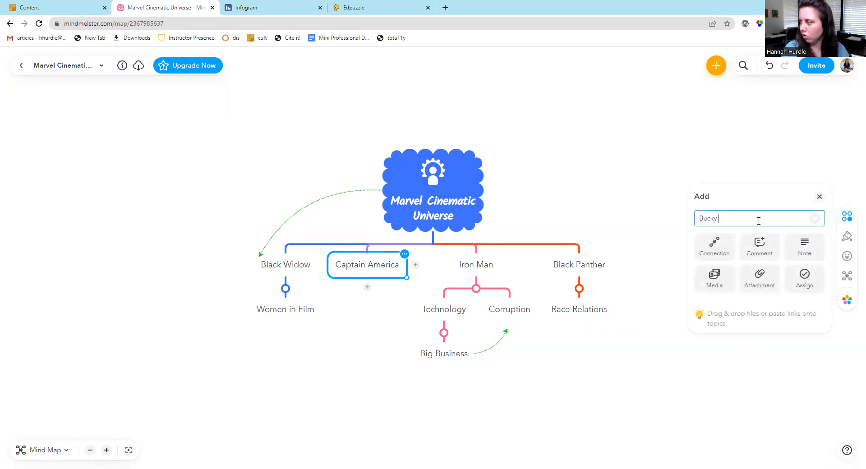
left_click(760, 246)
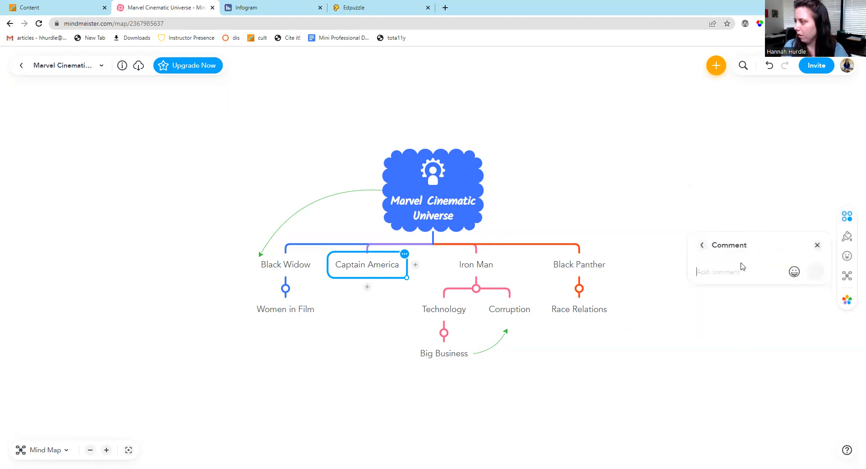
type("Backy ")
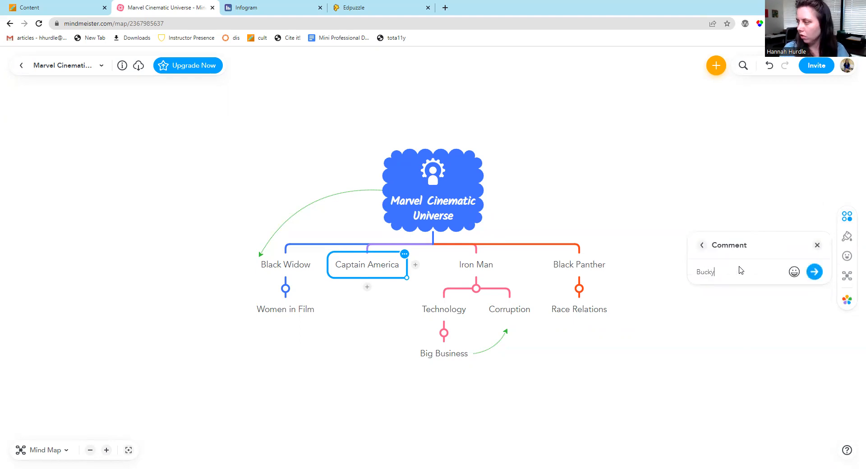
type("Barnes")
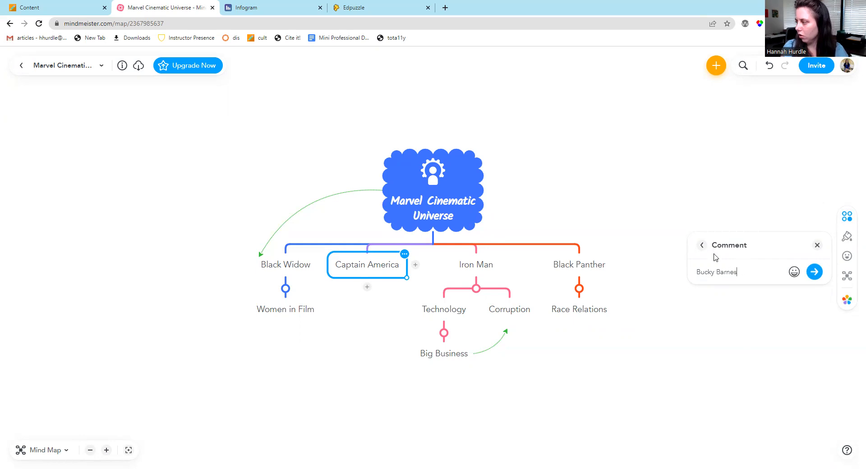
left_click(703, 245)
left_click(731, 362)
View the additional actions available for the Captain America subtopic.
left_click(372, 269)
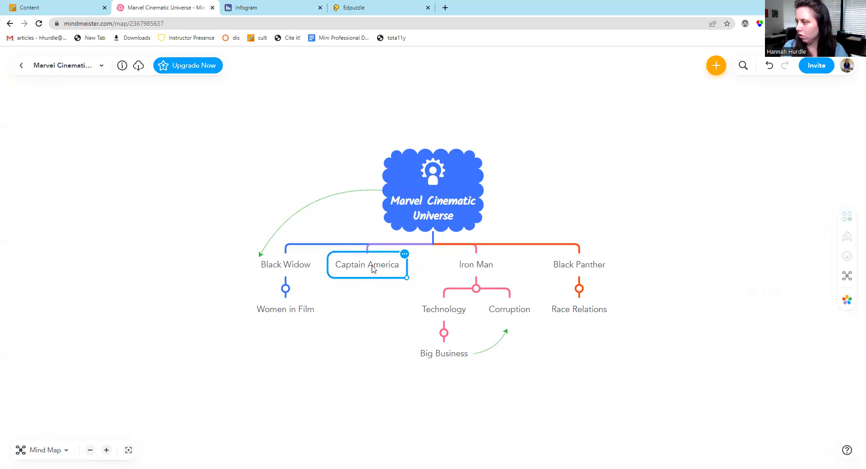
left_click(405, 256)
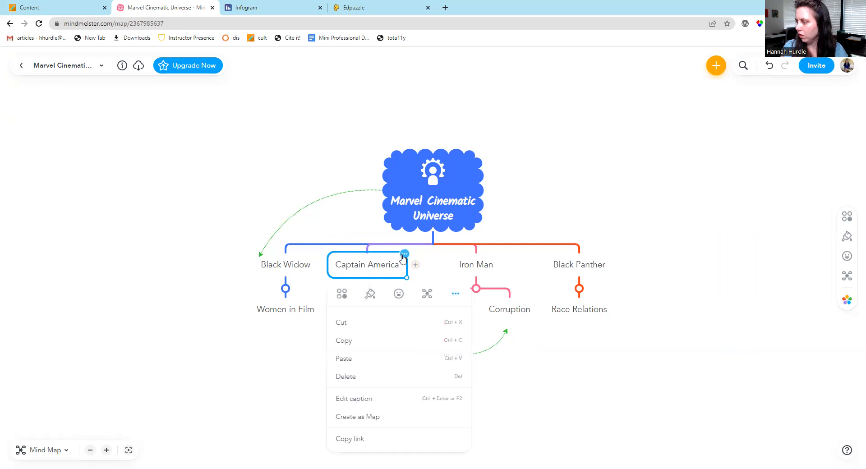
left_click(714, 288)
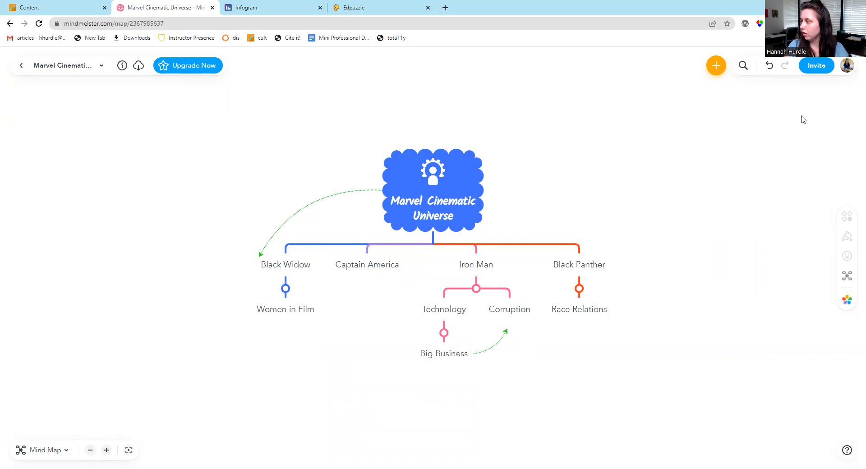
Review the form for inviting members to collaborate on the map, including its recipient and message fields, and close it without inviting anyone.
left_click(824, 69)
left_click(391, 227)
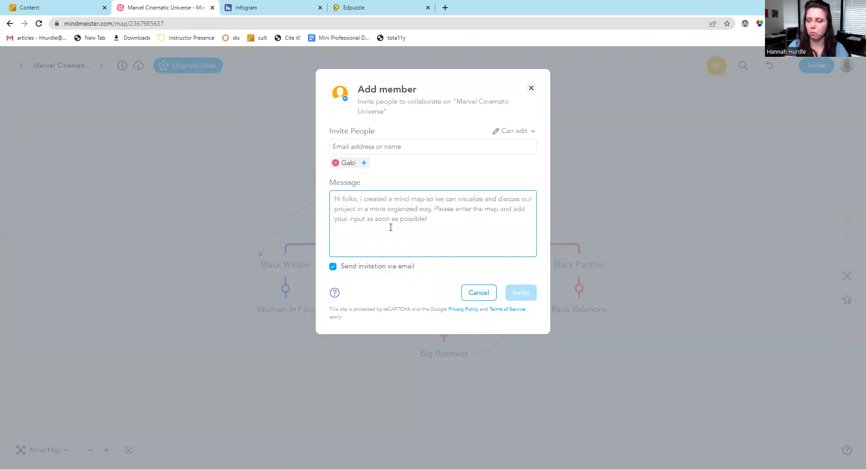
left_click(455, 147)
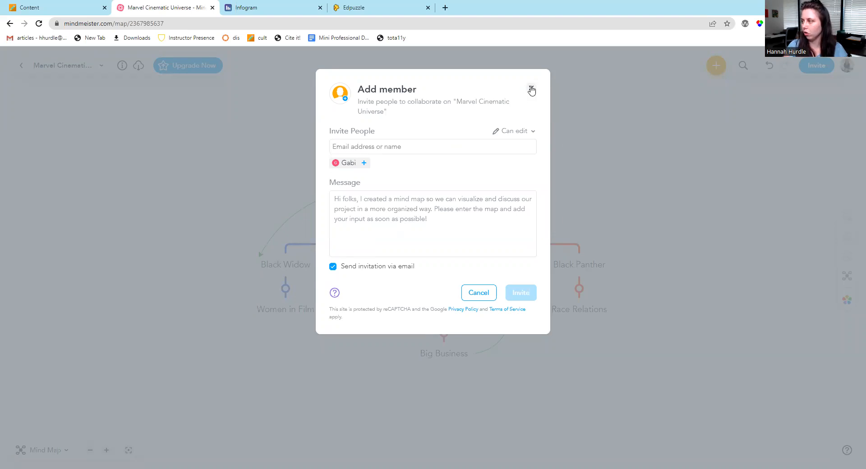
left_click(532, 88)
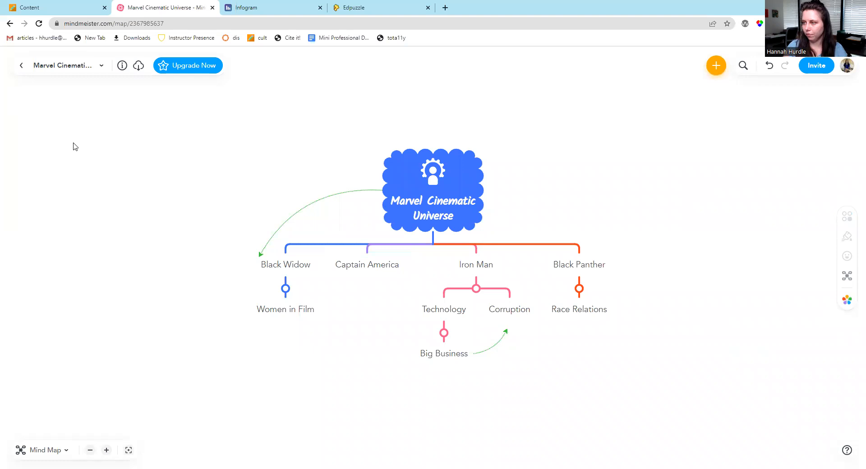
Switch to Infogram and browse the elements, text styles, sticker graphics and shapes available for the Pencil Drawing project.
left_click(233, 6)
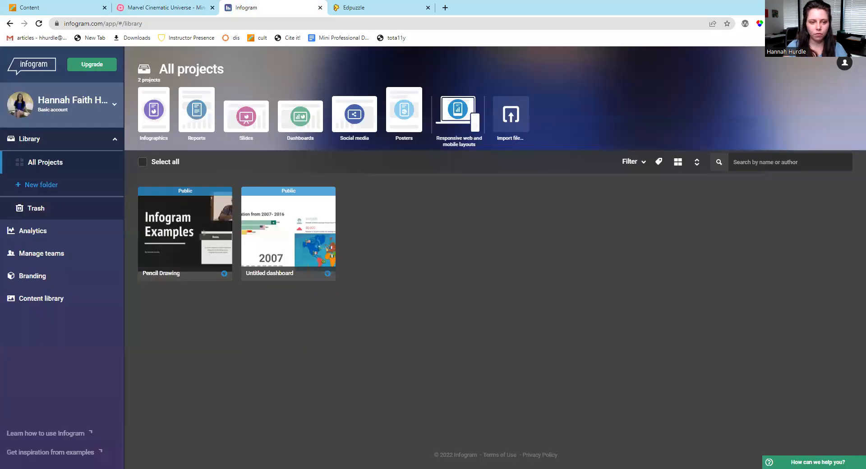
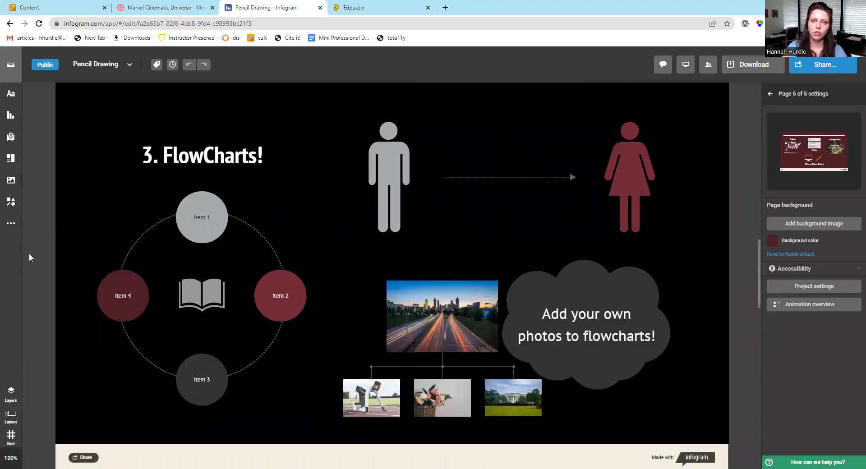
left_click(14, 159)
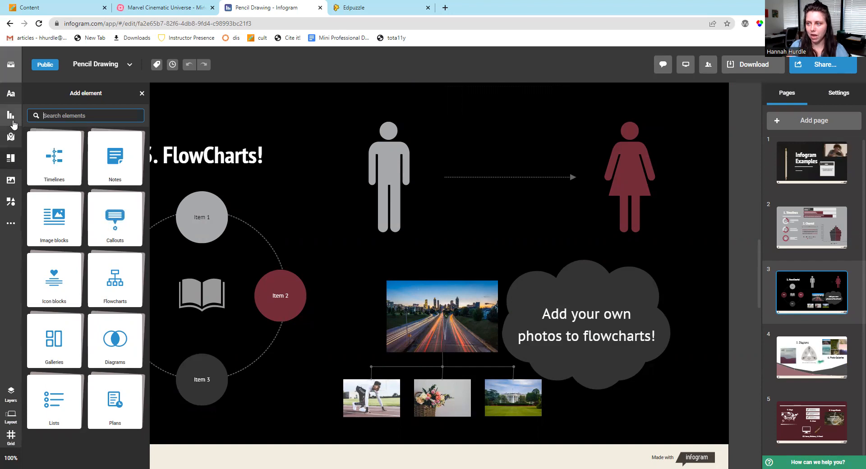
left_click(18, 97)
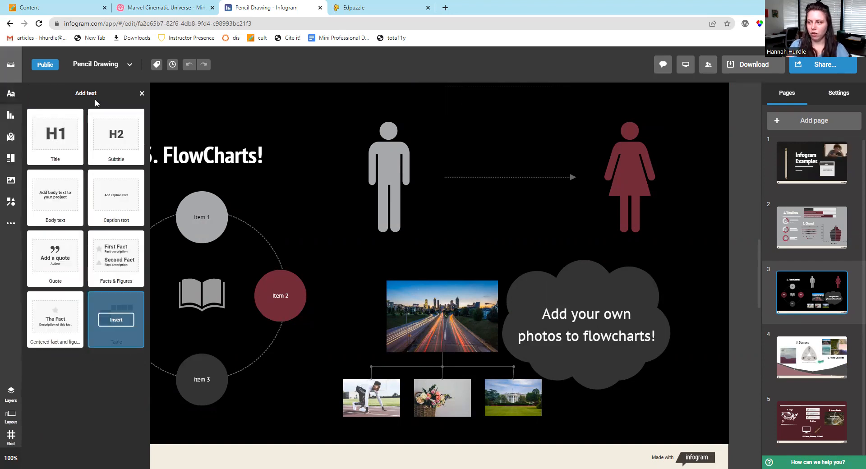
left_click(11, 184)
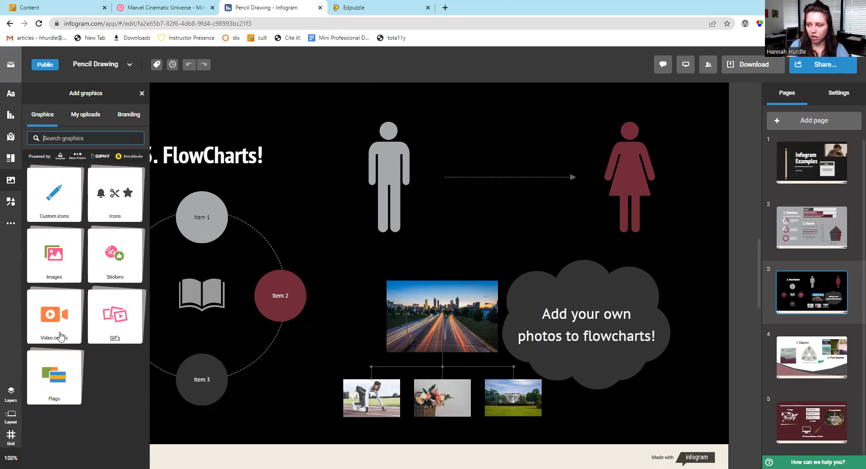
left_click(121, 253)
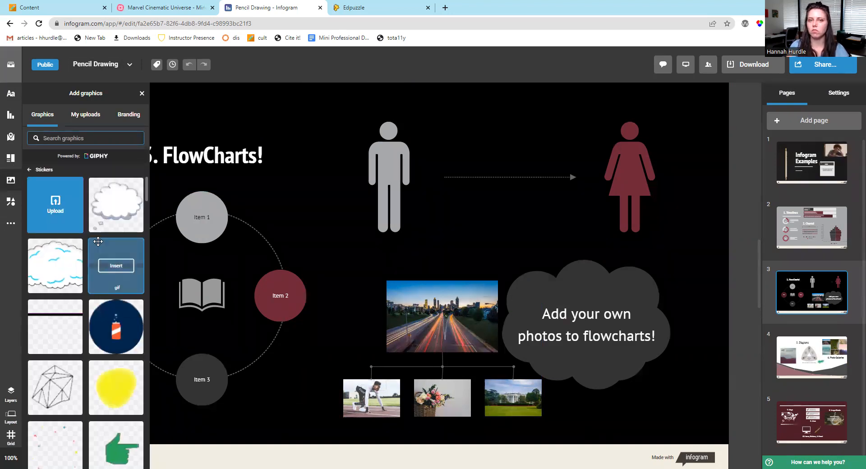
left_click(10, 201)
scroll(103, 195, "down", 5)
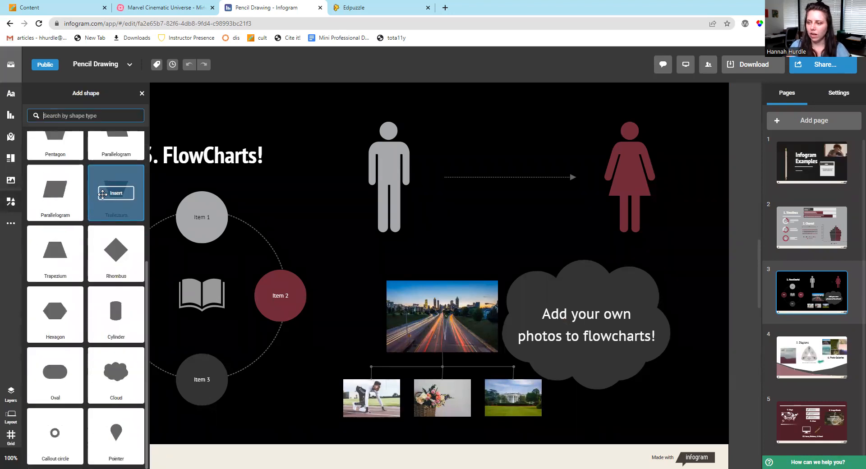
Examine the media and data integrations, including the form for embedding a YouTube video, and close the integration list.
left_click(5, 224)
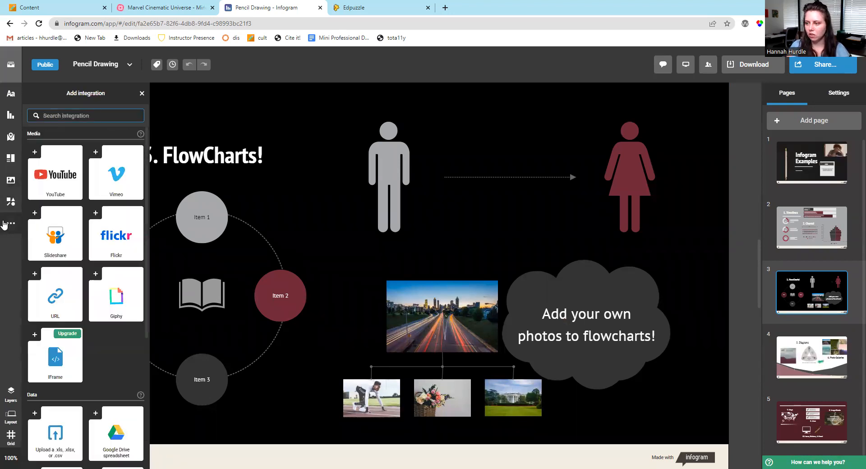
left_click(67, 176)
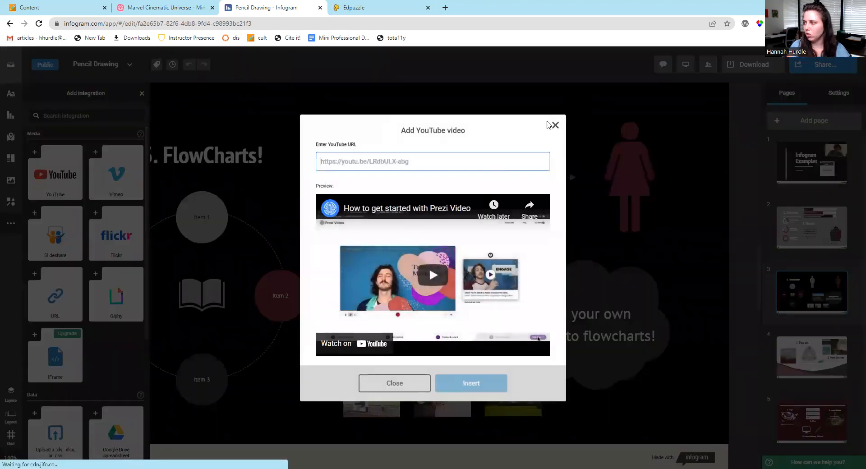
left_click(555, 126)
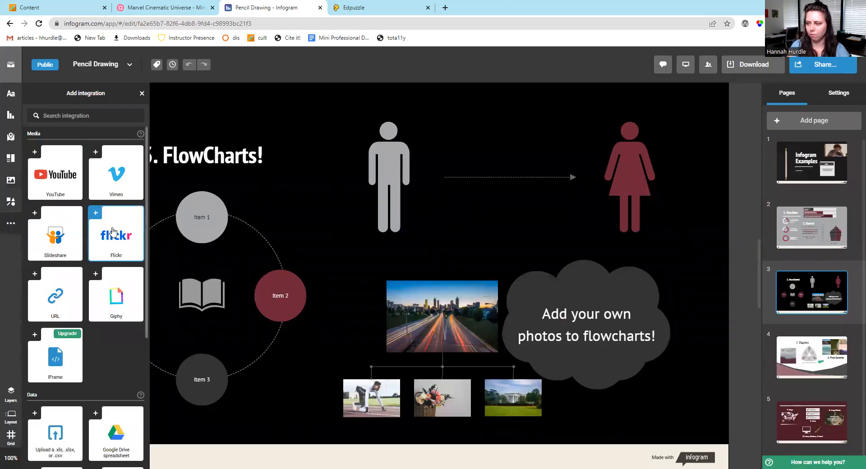
scroll(113, 231, "down", 2)
scroll(56, 216, "down", 4)
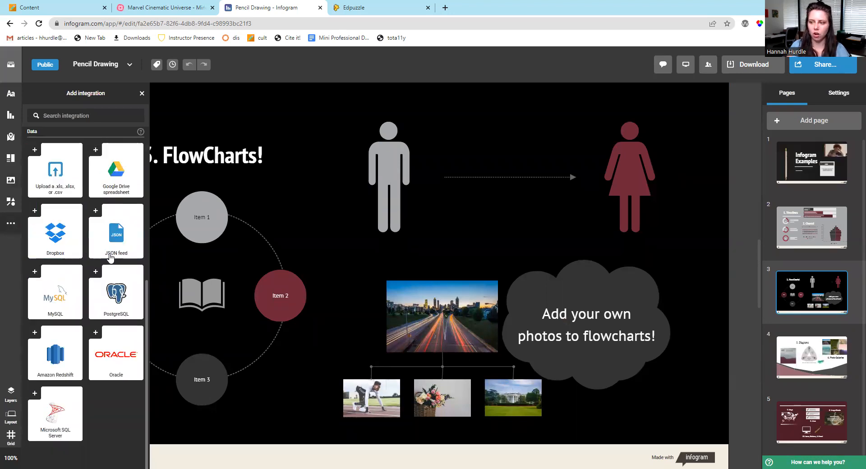
scroll(111, 256, "up", 6)
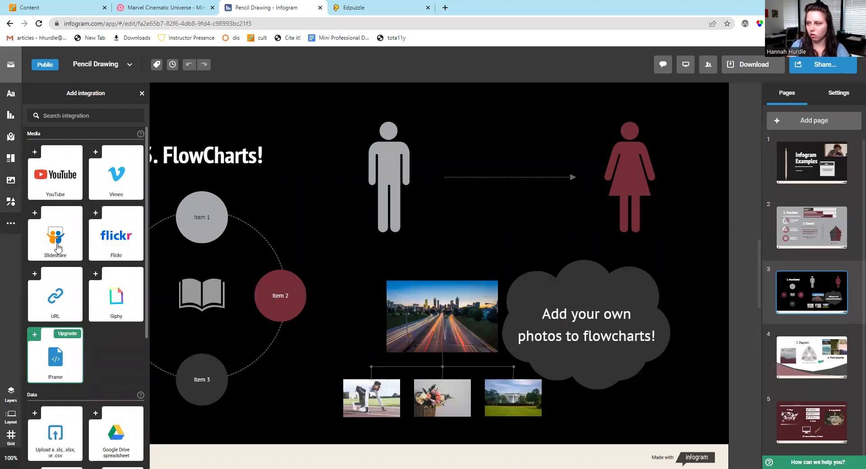
left_click(282, 125)
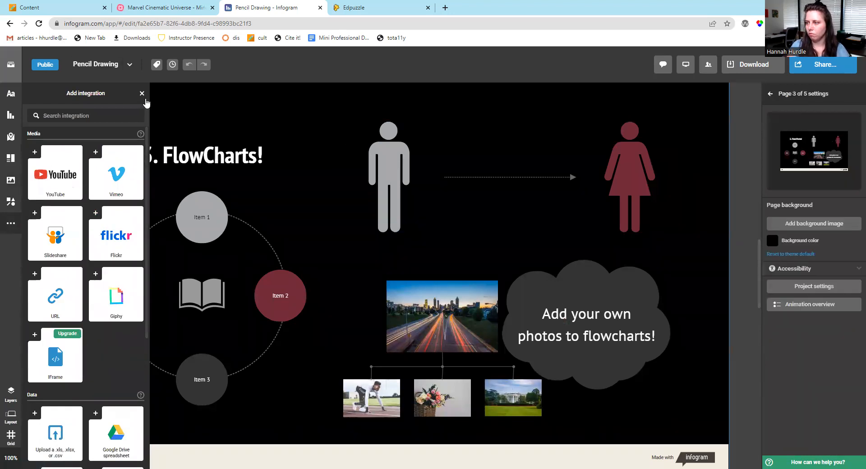
left_click(142, 92)
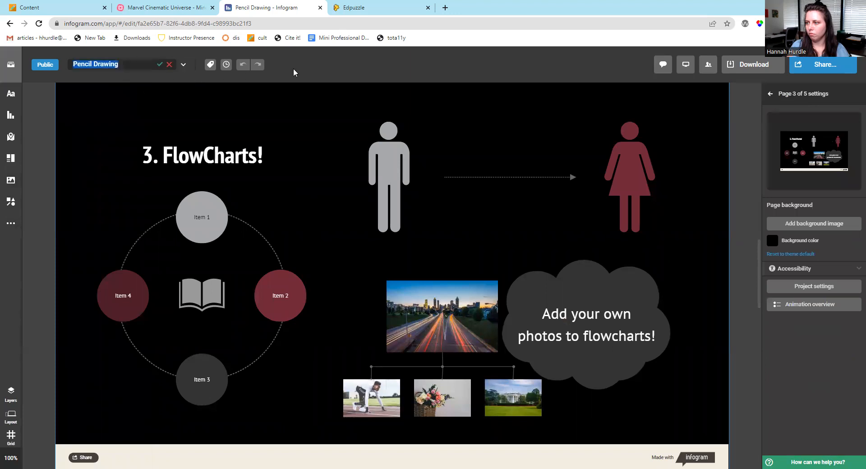
Return to the project library and browse the Infographics and Reports sections of the template library.
scroll(461, 218, "up", 15)
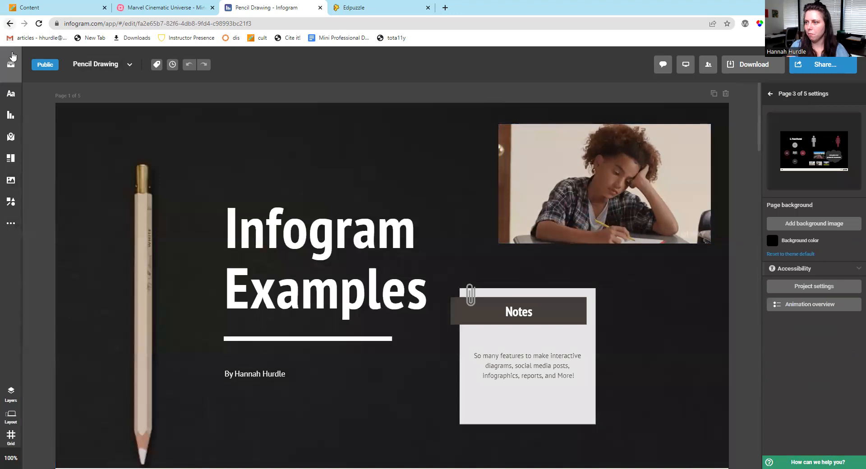
left_click(6, 66)
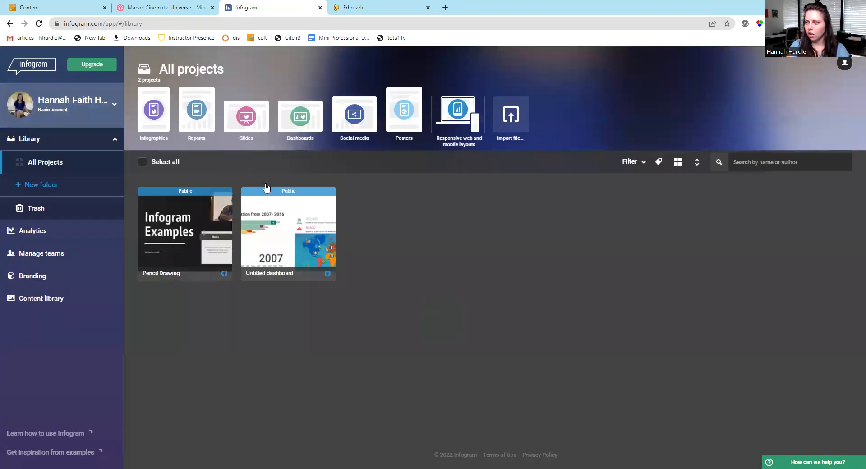
mouse_move(174, 207)
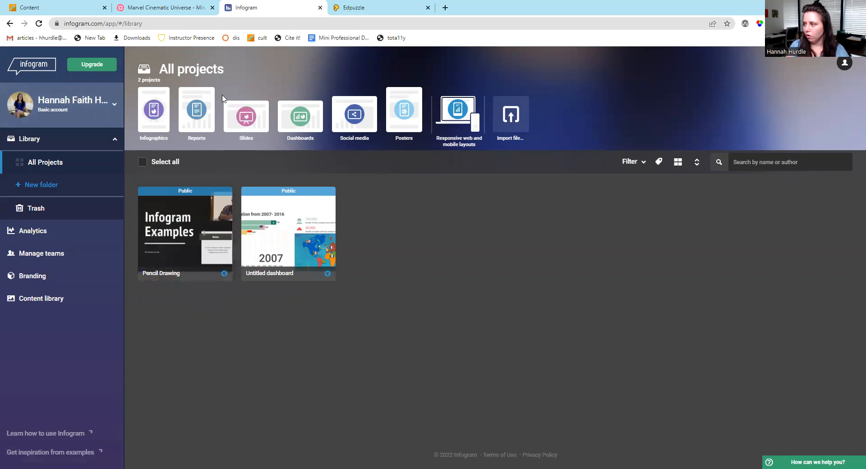
left_click(158, 102)
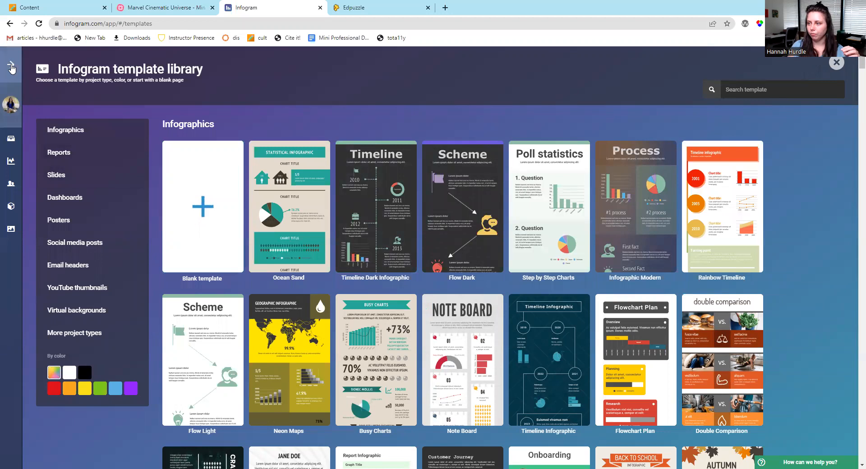
left_click(58, 152)
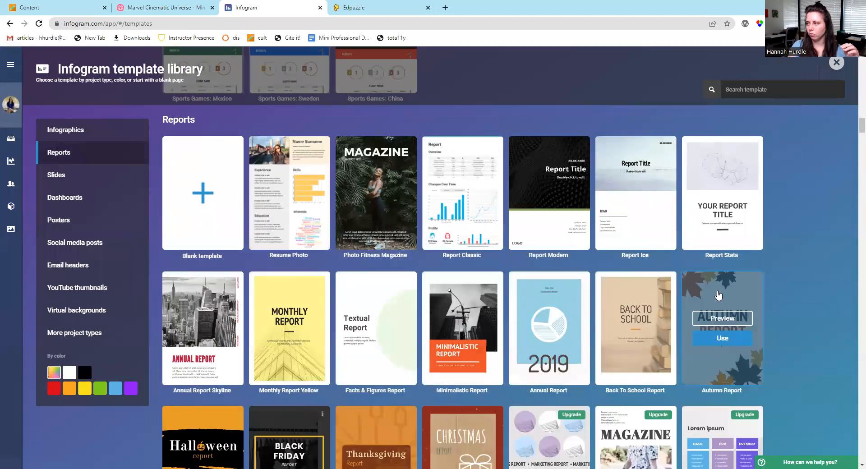
Browse the Slides, Dashboards, Posters and Social media posts sections of the template library.
left_click(83, 184)
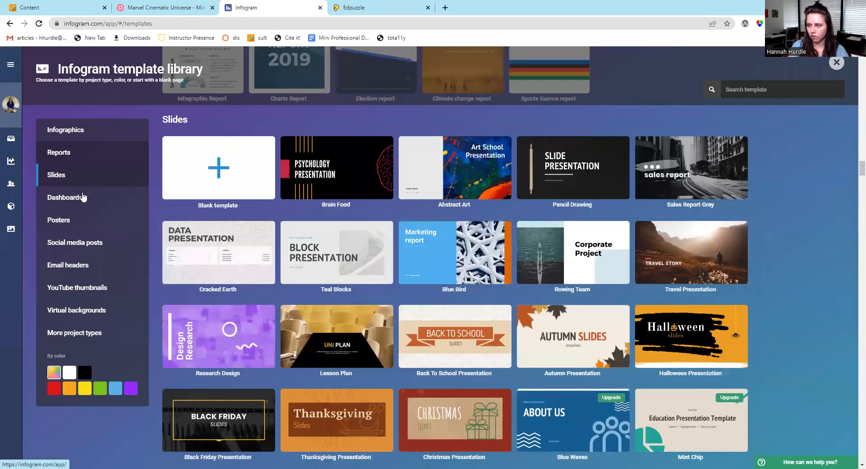
left_click(83, 197)
left_click(72, 220)
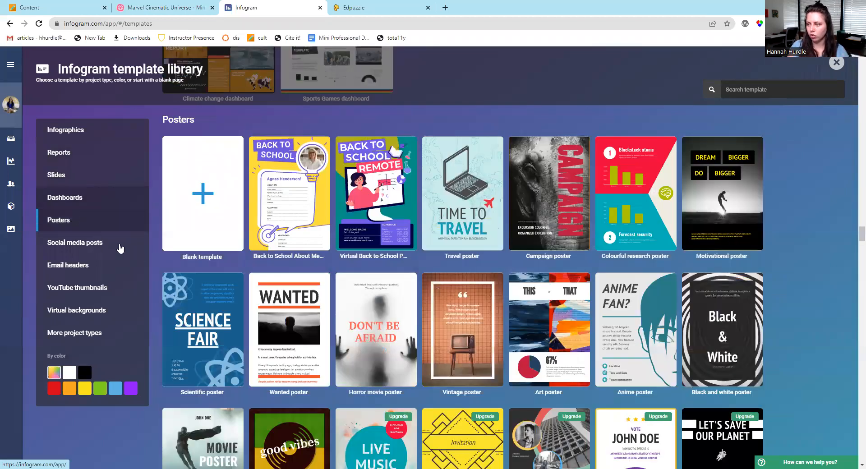
left_click(112, 246)
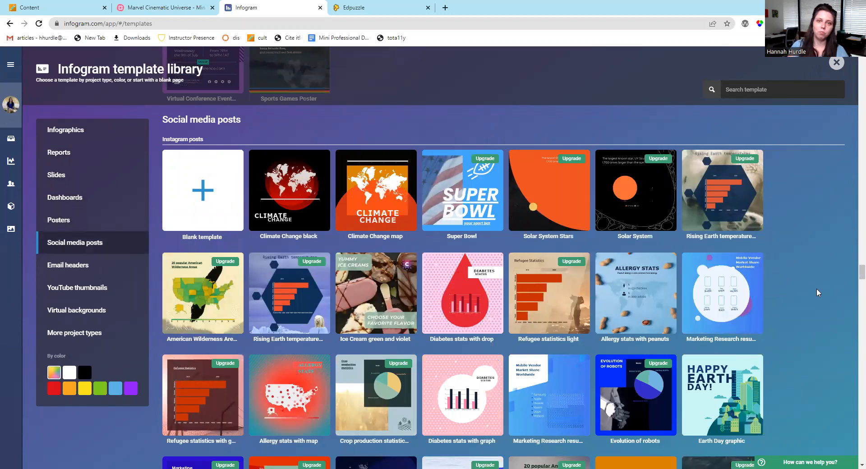
Look through the Email headers, YouTube thumbnails, Virtual backgrounds and More project types templates, and return towards the social media templates.
left_click(100, 272)
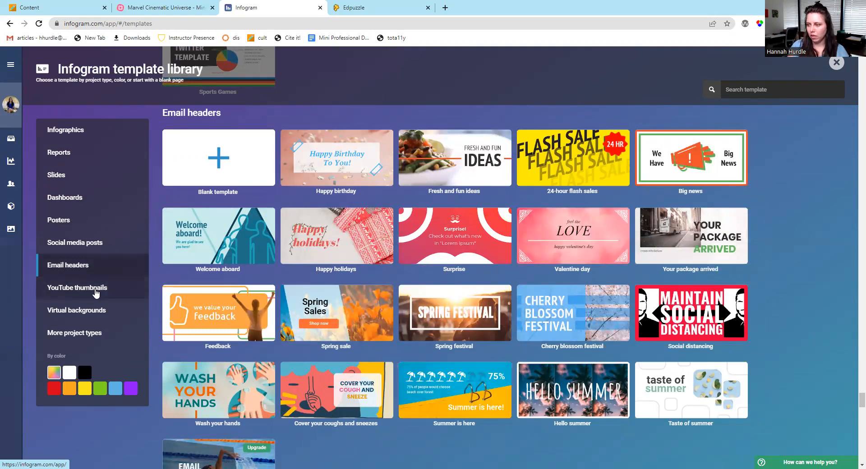
left_click(96, 293)
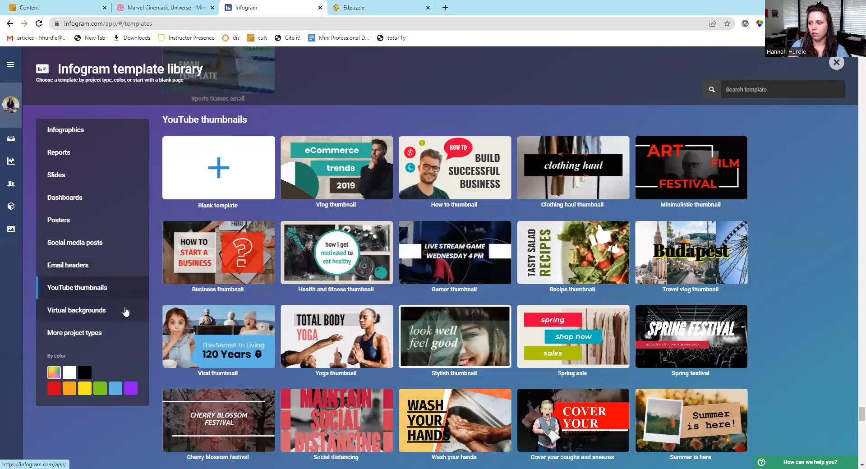
left_click(126, 310)
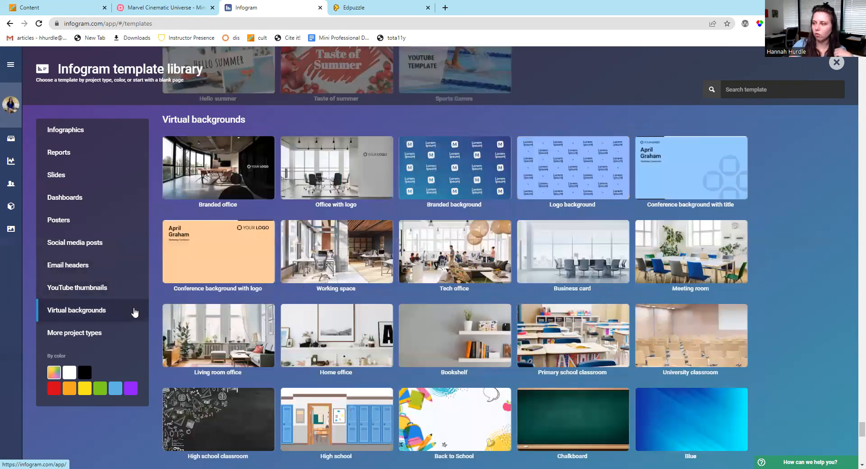
left_click(127, 340)
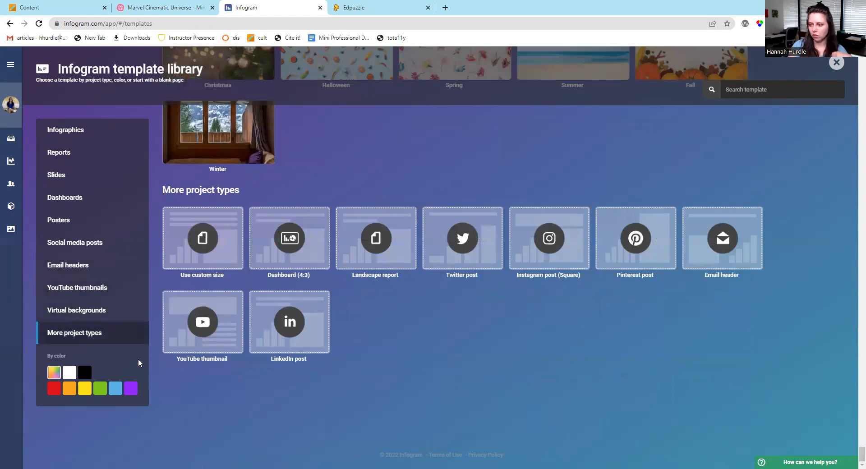
left_click(125, 312)
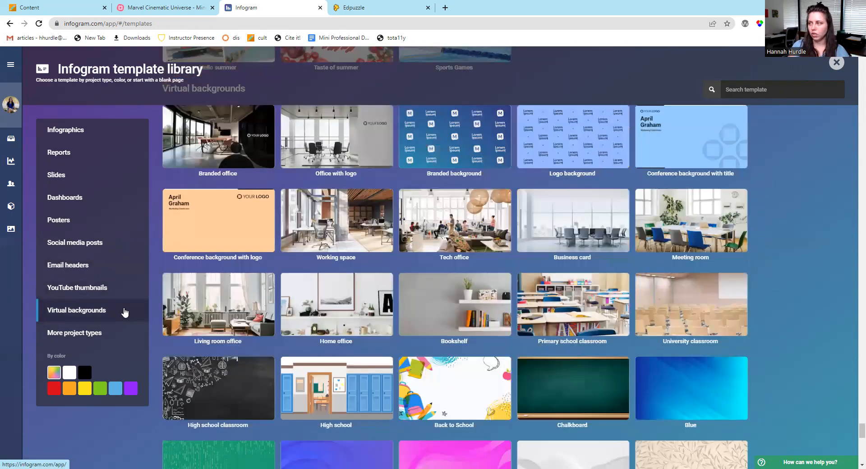
scroll(125, 312, "up", 10)
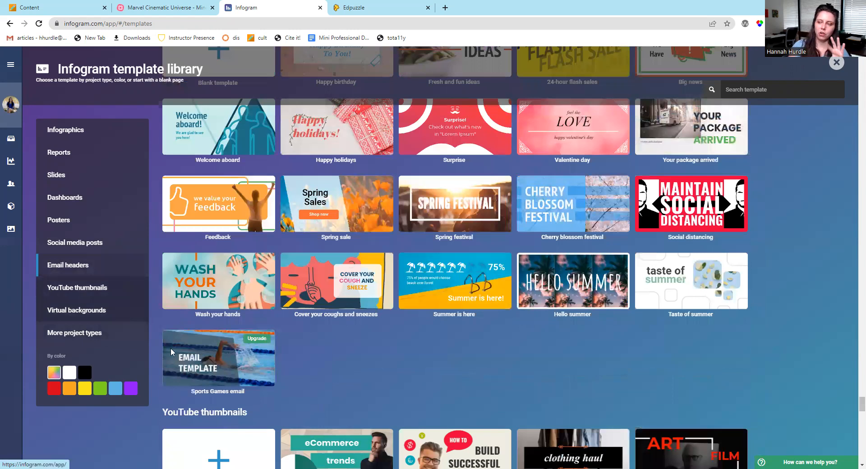
scroll(680, 442, "up", 4)
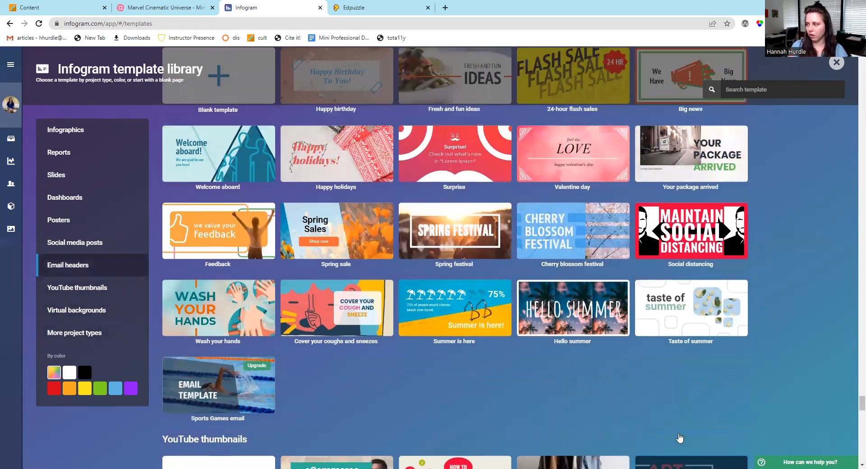
left_click(61, 166)
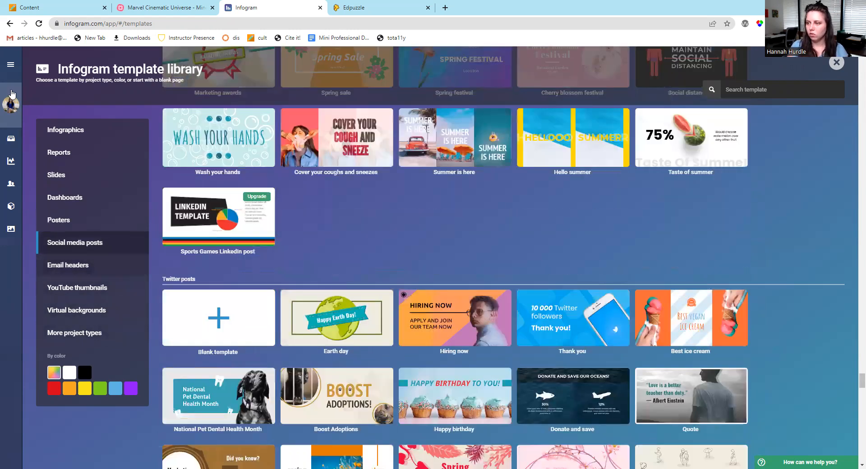
Review the team creation form from the account options and close it without creating a team.
left_click(9, 100)
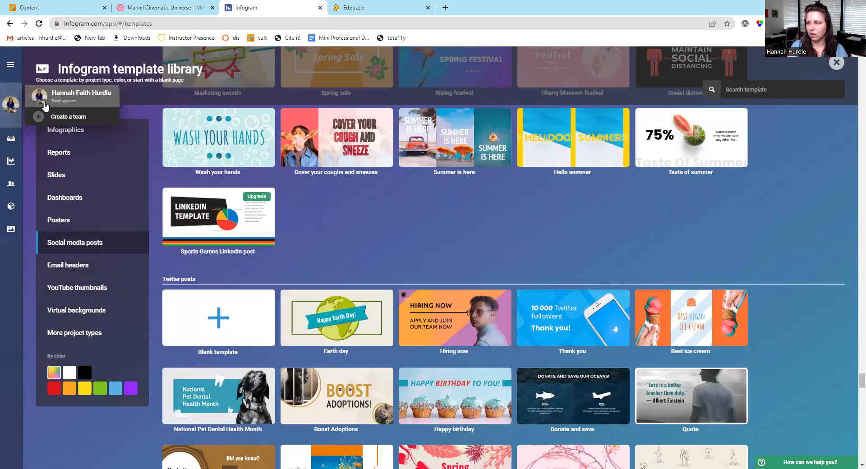
left_click(70, 118)
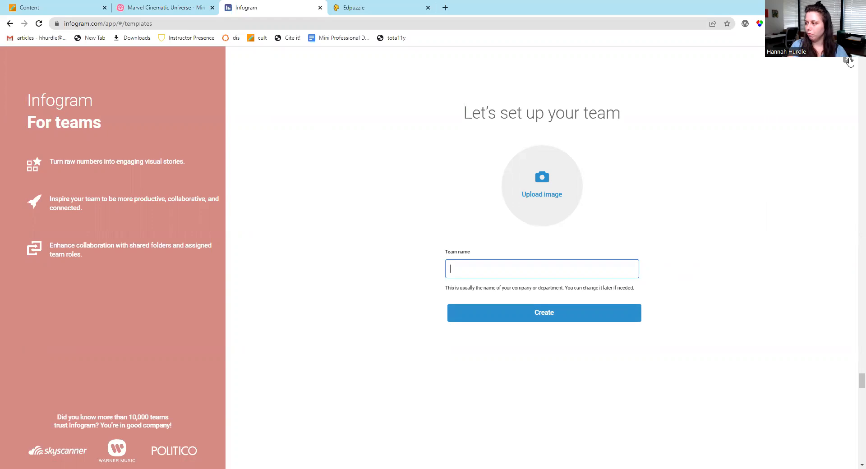
left_click(849, 60)
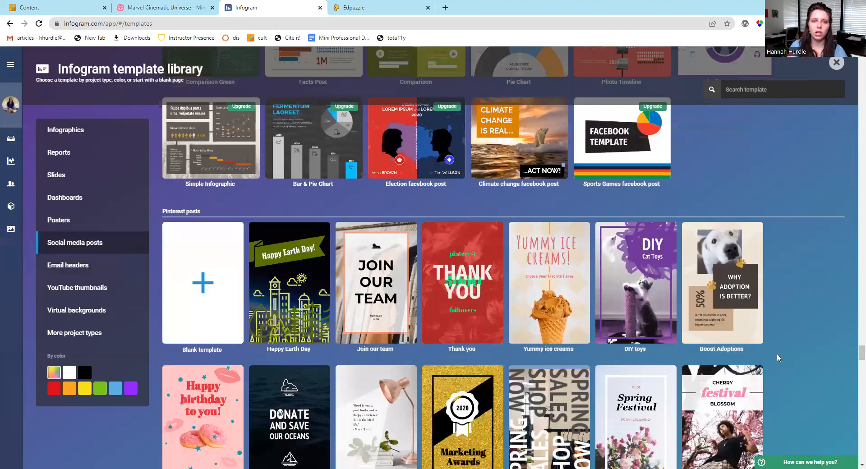
scroll(779, 358, "up", 1)
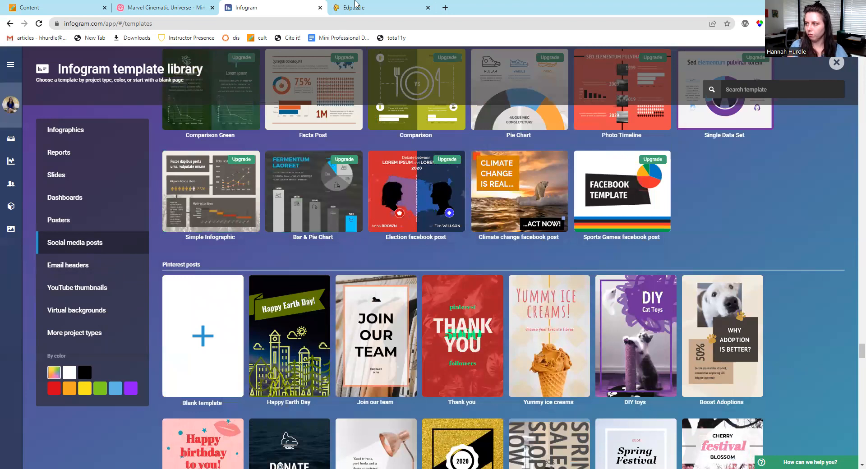
Switch to Edpuzzle, review the options for adding content and the New Student Project form, and return to My Content.
left_click(356, 6)
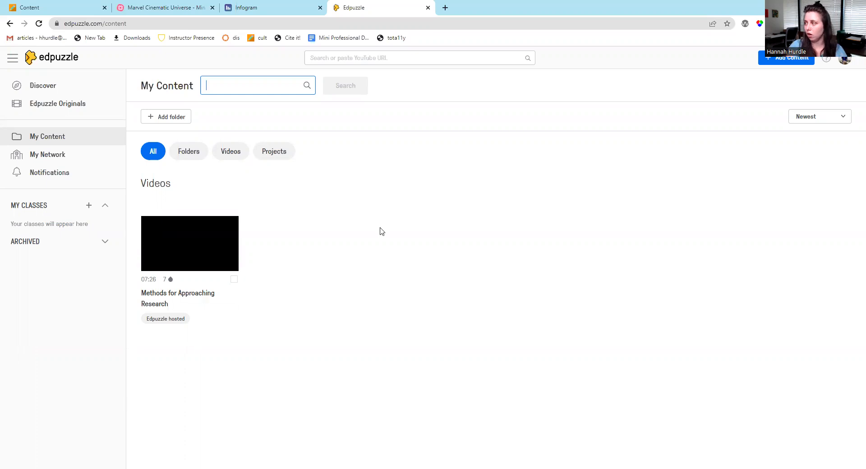
left_click(792, 61)
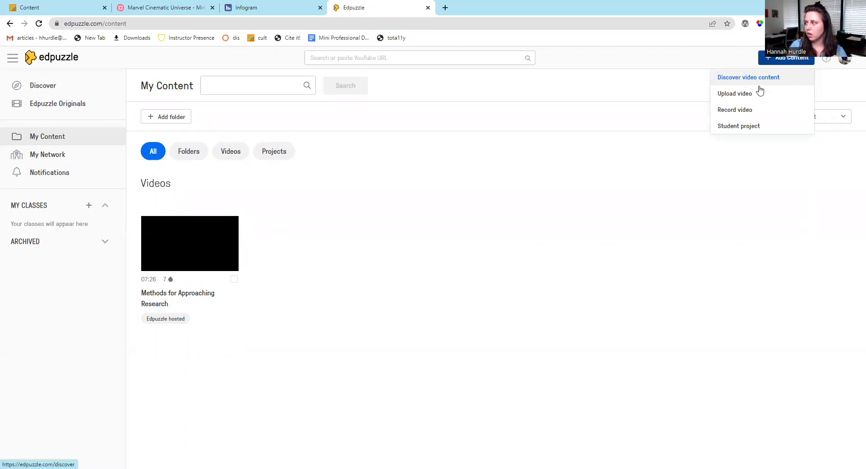
left_click(756, 129)
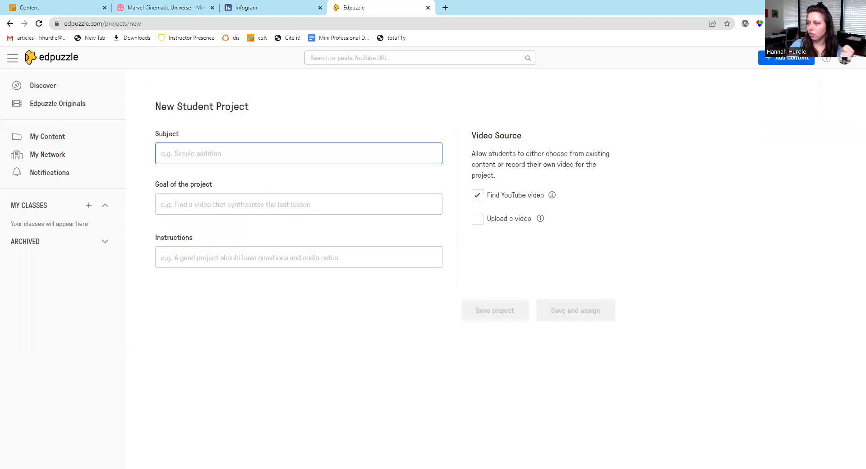
left_click(13, 25)
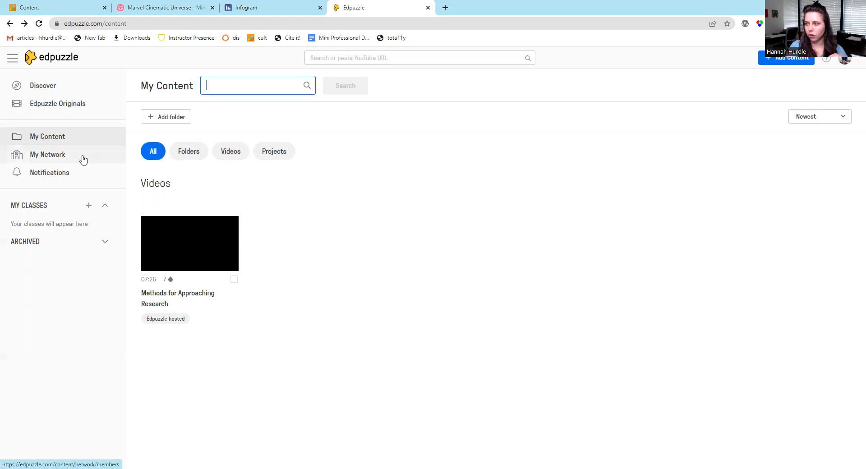
Browse the Earth and Space Science videos within the Science category of Edpuzzle Originals.
left_click(76, 106)
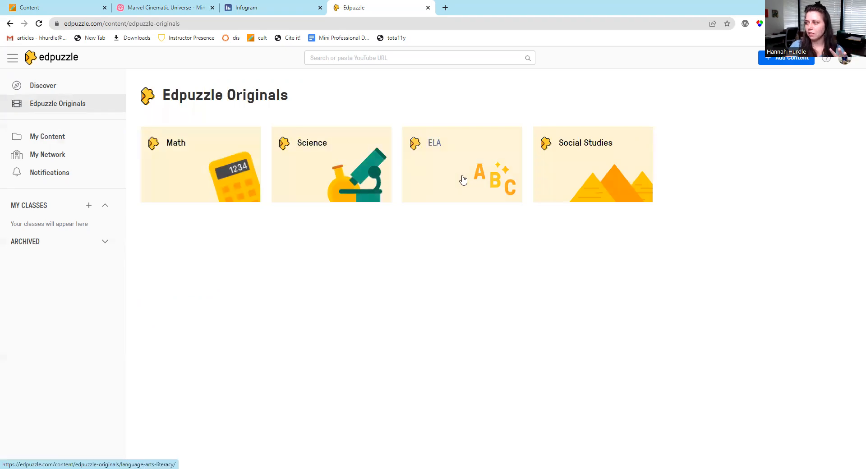
left_click(337, 176)
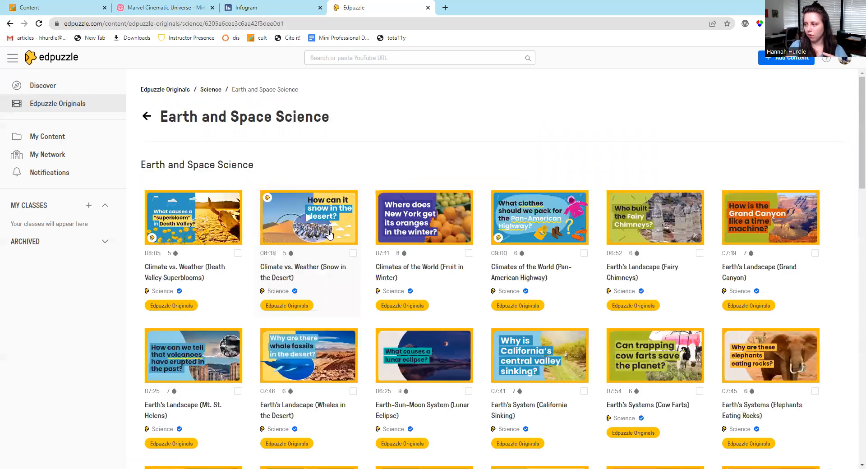
scroll(328, 233, "down", 2)
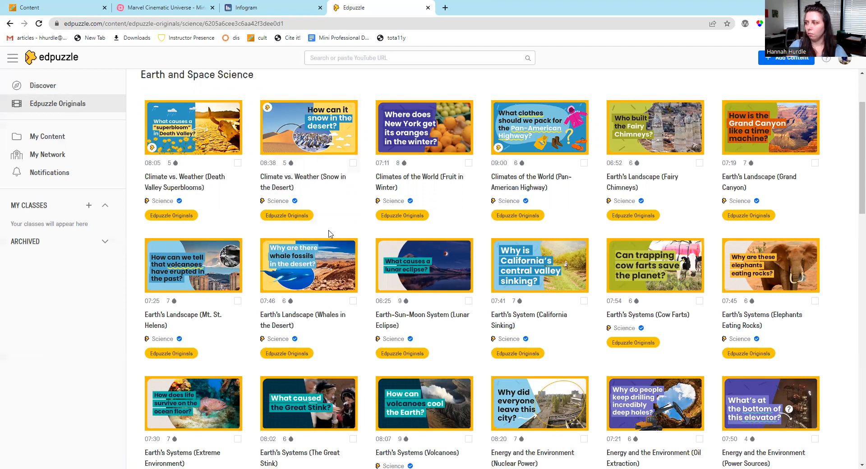
Preview "Climate vs. Weather (Death Valley Superblooms)" at its 03:41 multiple-choice question and return to the video list.
left_click(185, 178)
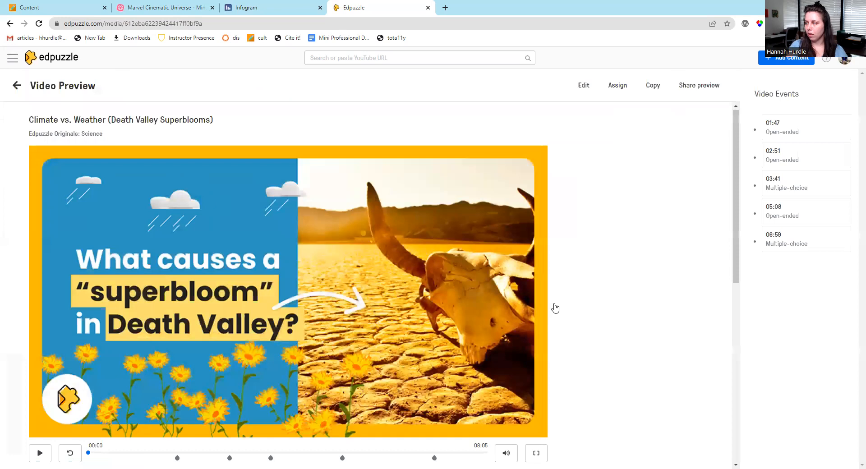
scroll(252, 272, "down", 4)
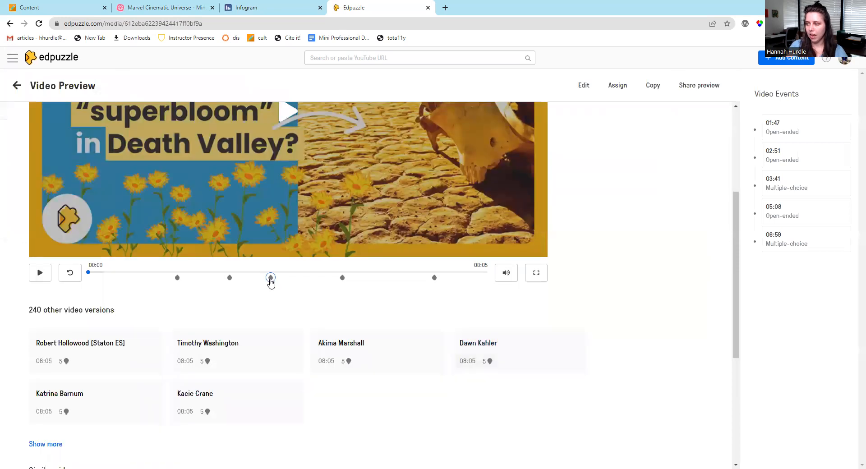
left_click(271, 280)
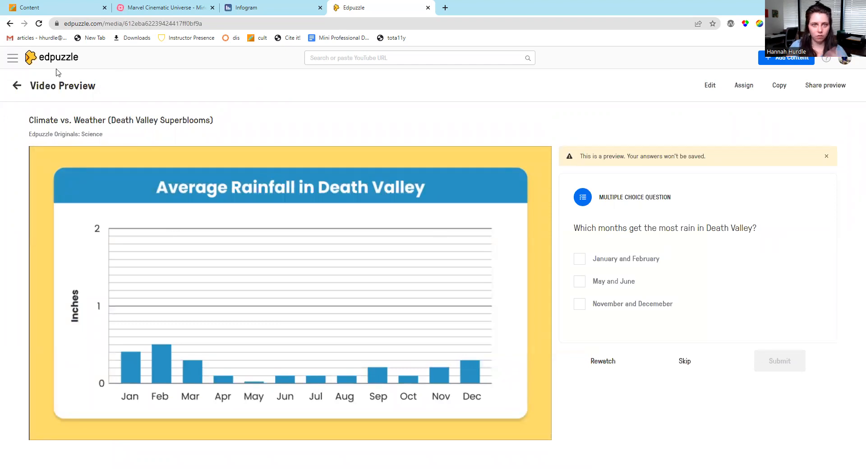
left_click(15, 84)
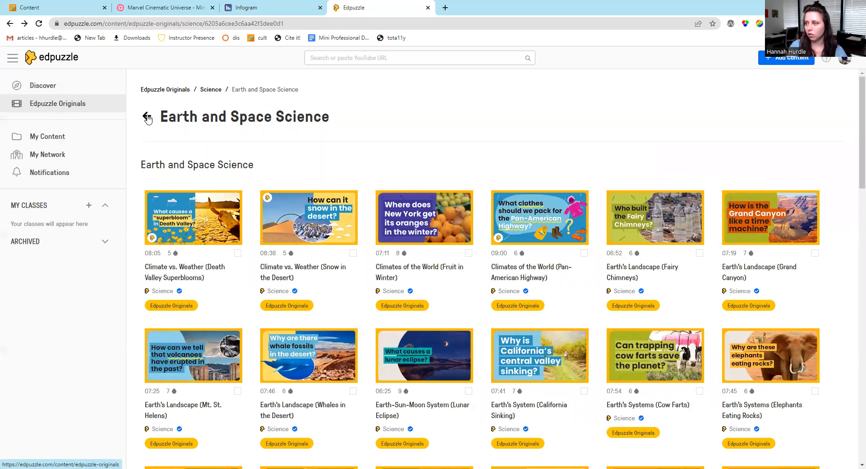
Open the preview of "Methods for Approaching Research" from My Content and examine its video events and similar videos.
left_click(48, 135)
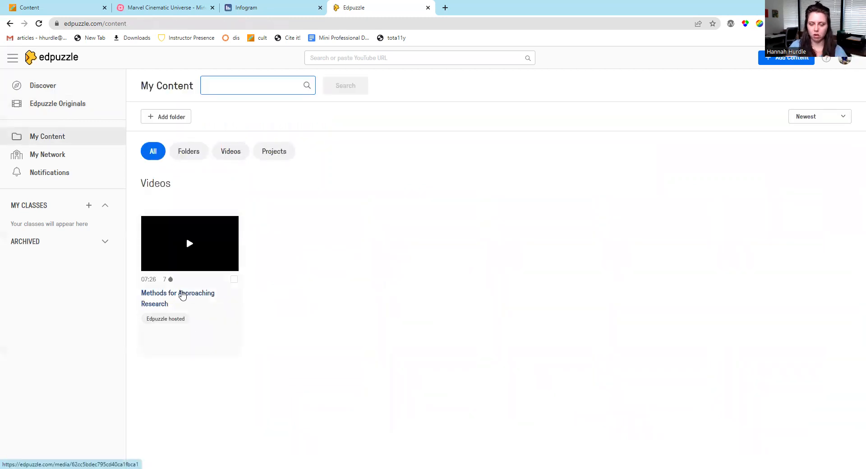
left_click(182, 295)
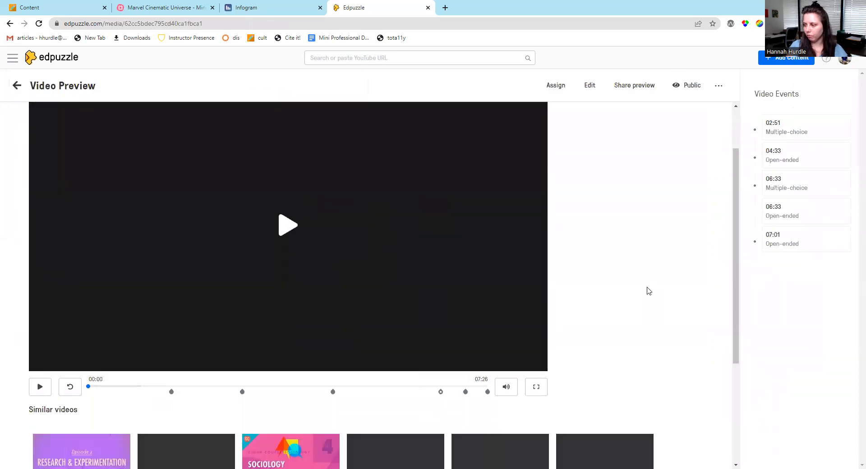
scroll(649, 291, "down", 2)
scroll(187, 347, "down", 1)
scroll(187, 347, "up", 4)
scroll(62, 422, "down", 5)
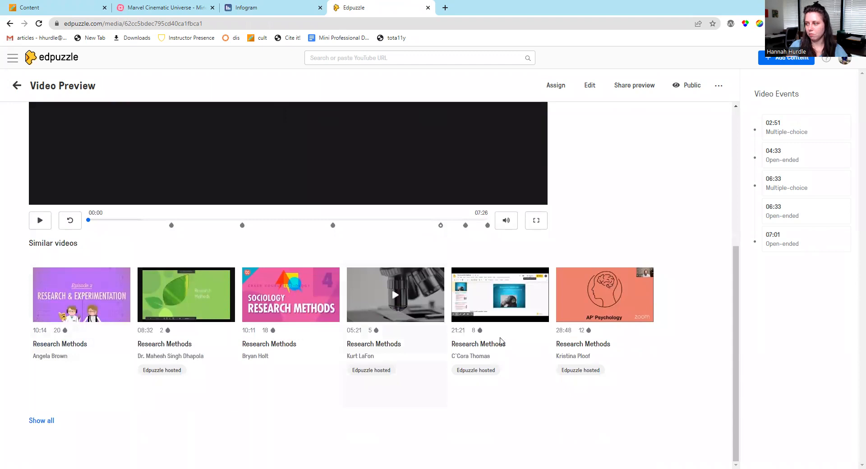
scroll(607, 350, "up", 1)
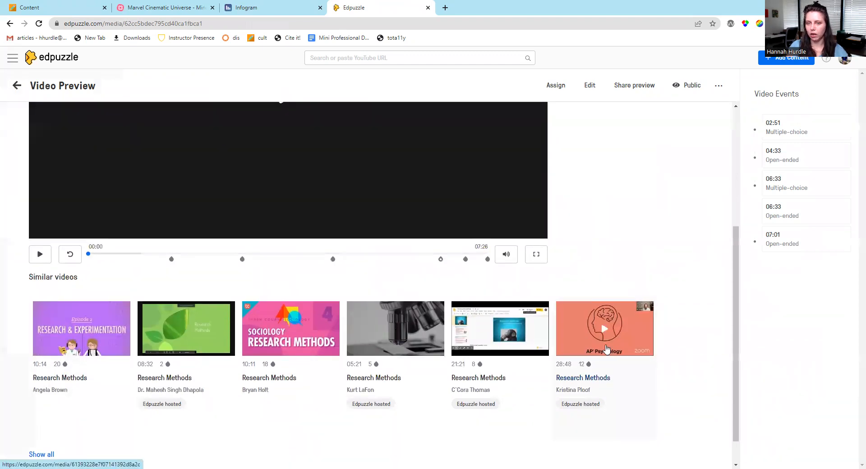
scroll(606, 350, "up", 1)
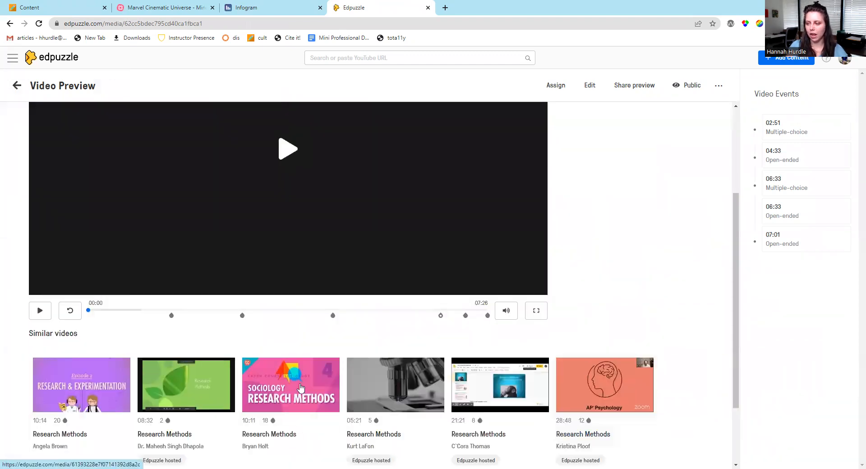
Preview the first note in the research video, continue past it, and view the multiple-choice question at 02:51.
left_click(172, 315)
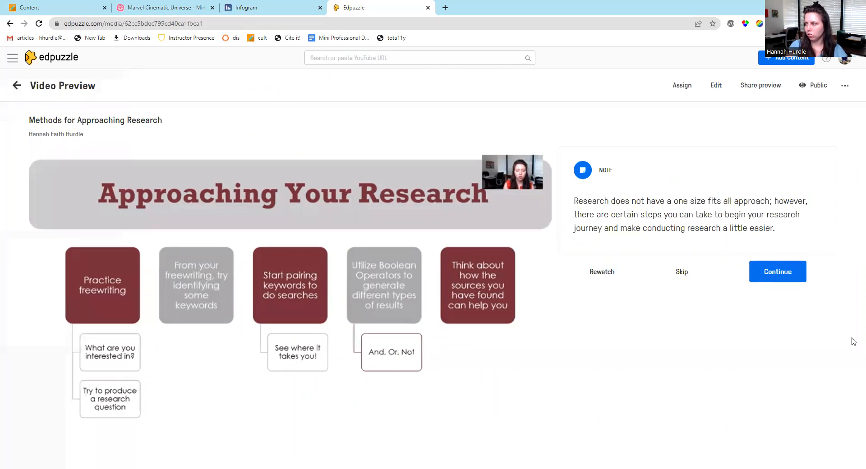
left_click(777, 272)
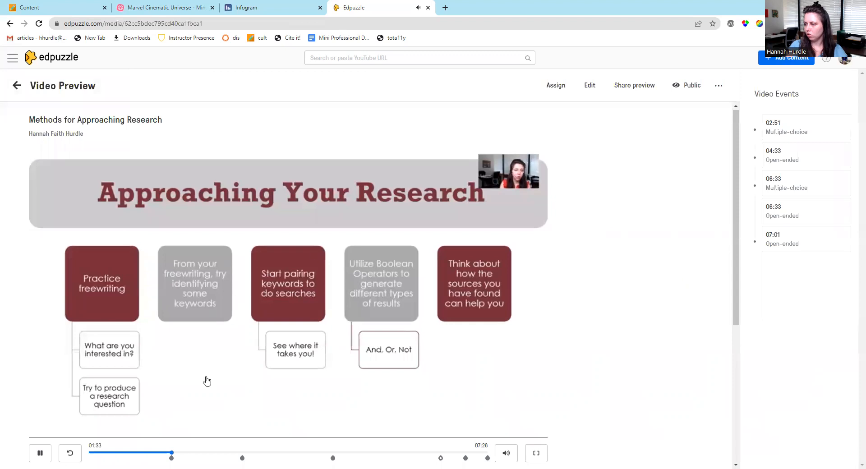
scroll(207, 380, "down", 1)
left_click(41, 409)
left_click(243, 414)
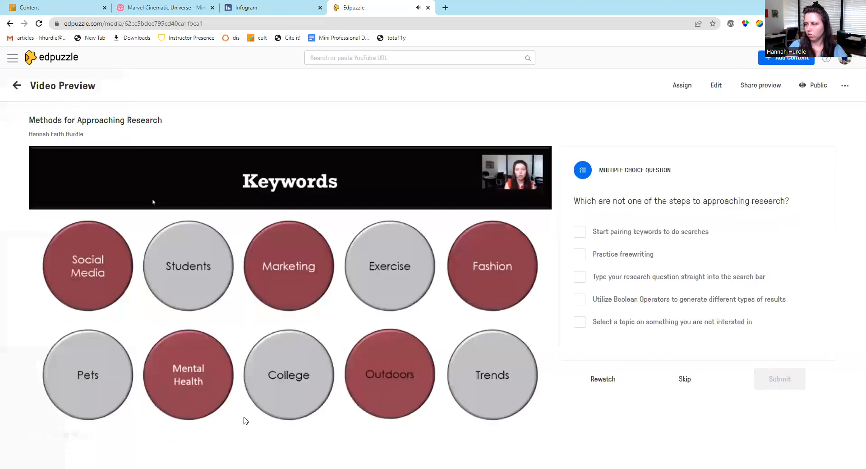
Open "Methods for Approaching Research" for editing, scrub its cut timeline to about 02:02, and pause playback.
left_click(718, 86)
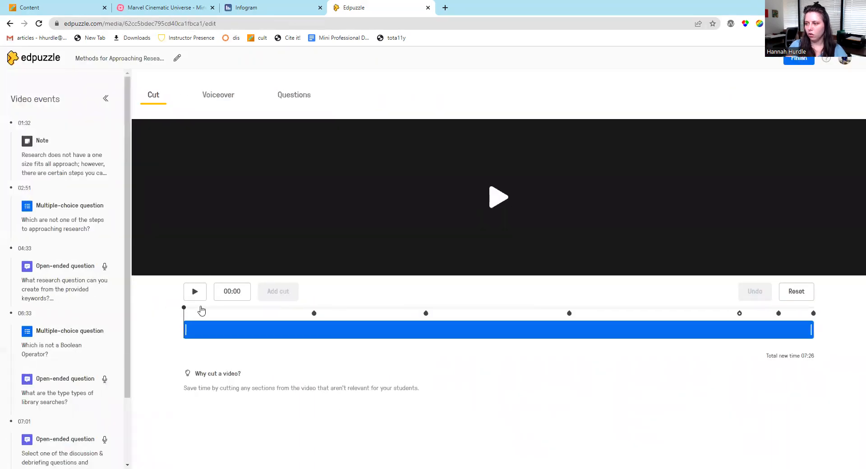
left_click(265, 313)
left_click_drag(317, 315, 357, 318)
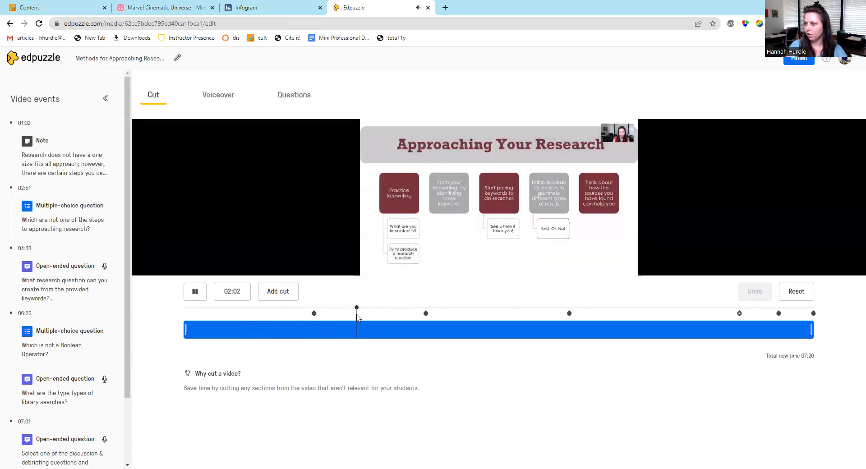
left_click(195, 294)
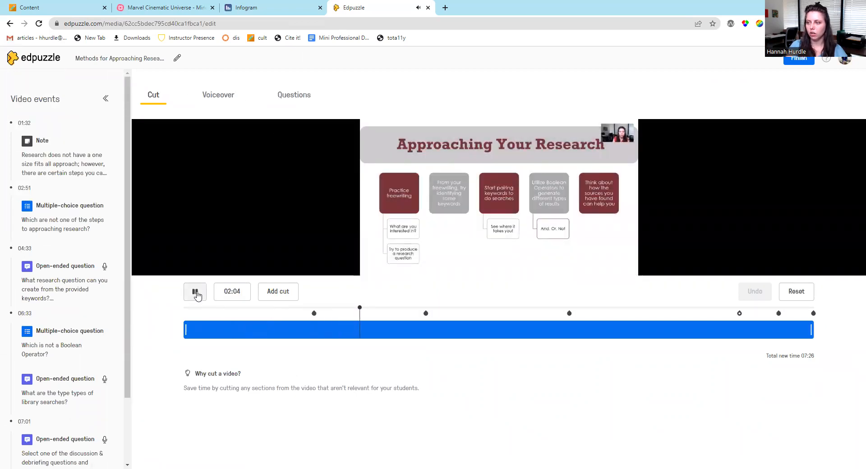
View the voiceover tool for the research video and open a blank multiple-choice question form.
left_click(207, 95)
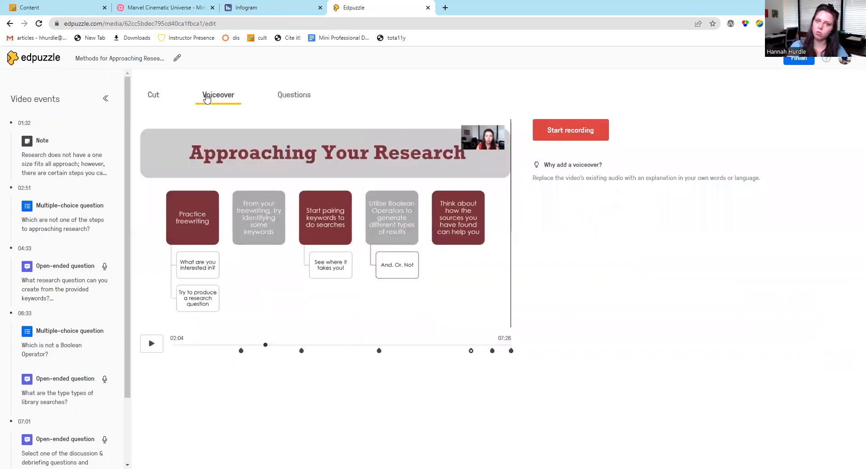
left_click(289, 101)
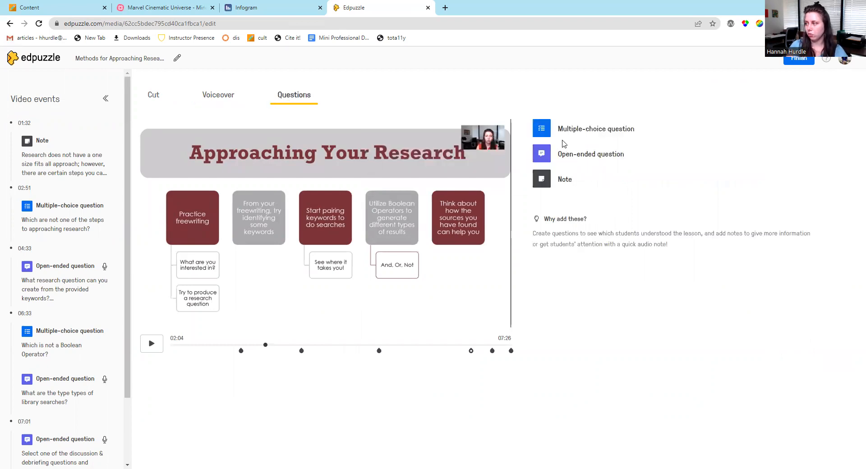
left_click(552, 131)
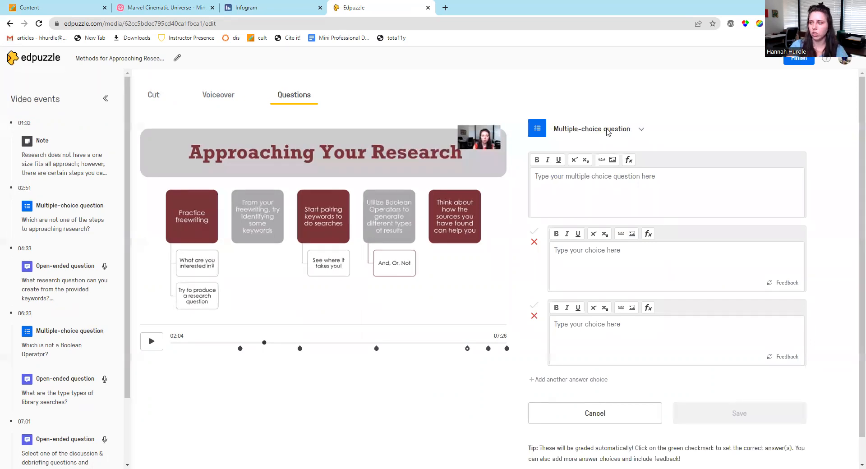
Explore the open-ended question form with its audio responses option, and switch the new event to a note.
left_click(637, 130)
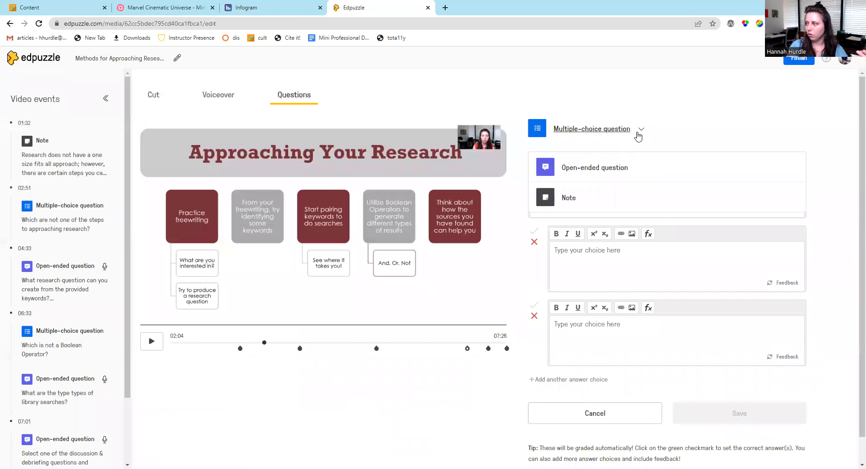
left_click(611, 175)
left_click(663, 199)
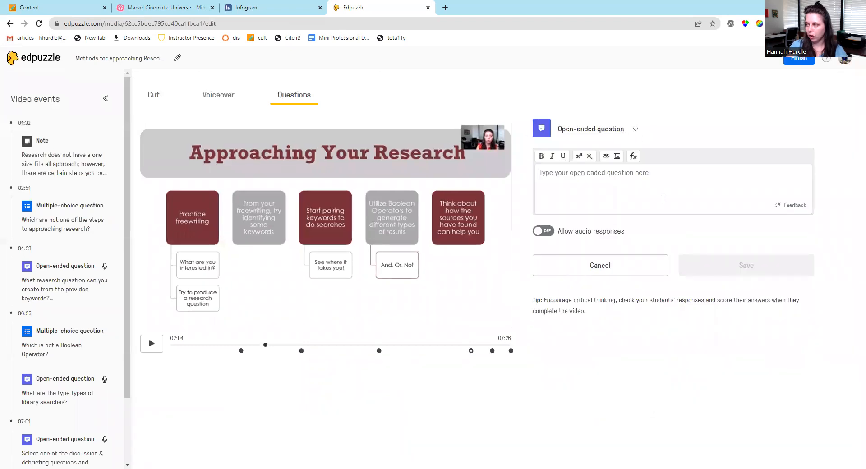
left_click(545, 233)
left_click(546, 232)
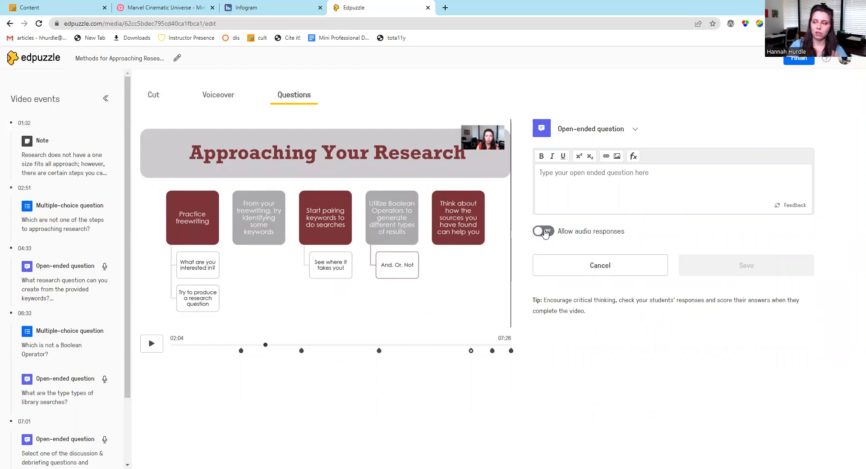
left_click(626, 134)
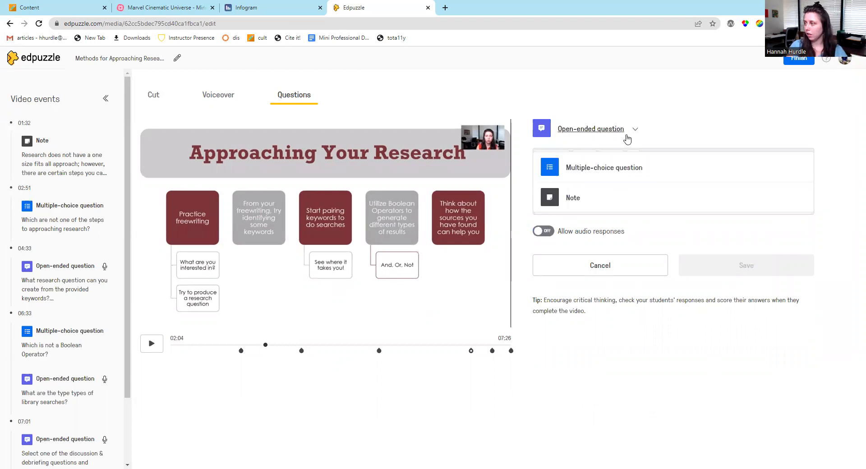
left_click(590, 194)
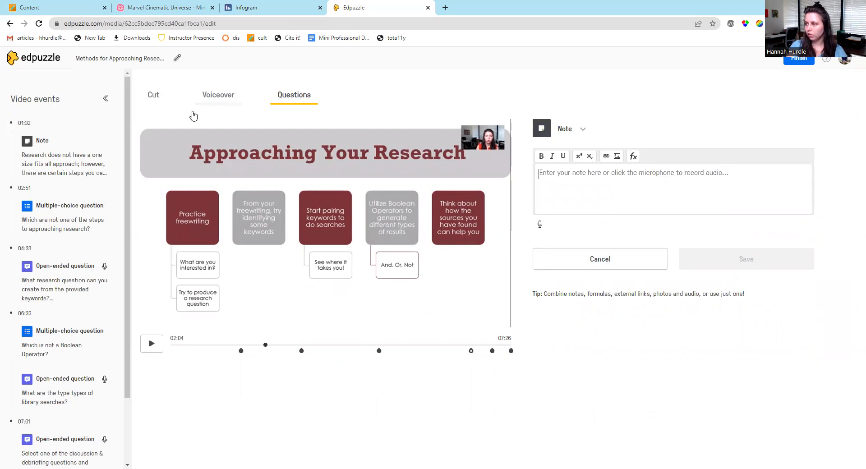
Try collapsing and expanding the video events list, and leave the editor for the Discover page.
left_click(107, 100)
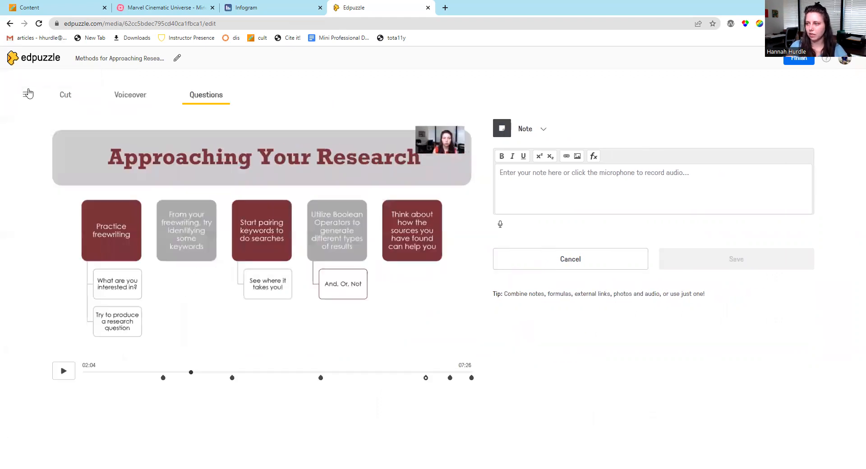
left_click(28, 94)
left_click(107, 99)
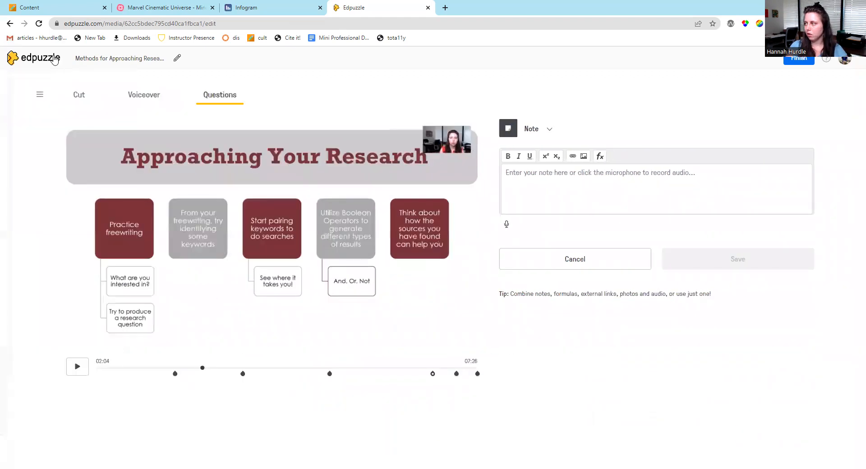
left_click(54, 59)
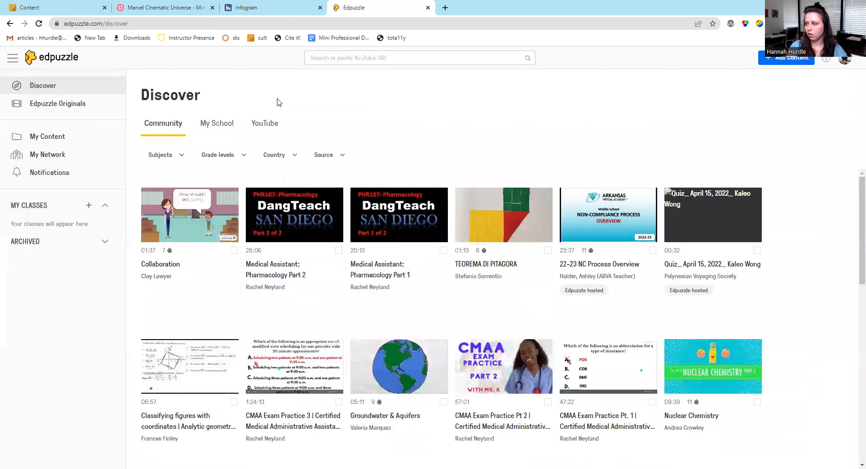
View the video search field and the LMS connection options for adding a new class, and close them without adding one.
left_click(361, 61)
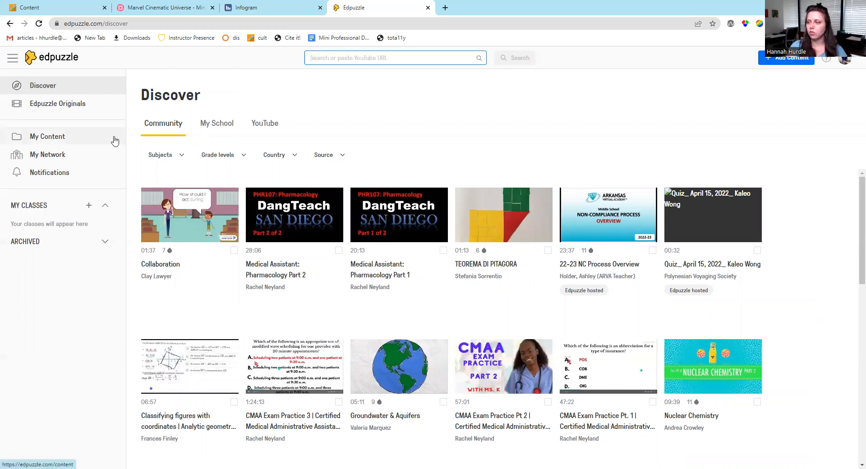
left_click(88, 203)
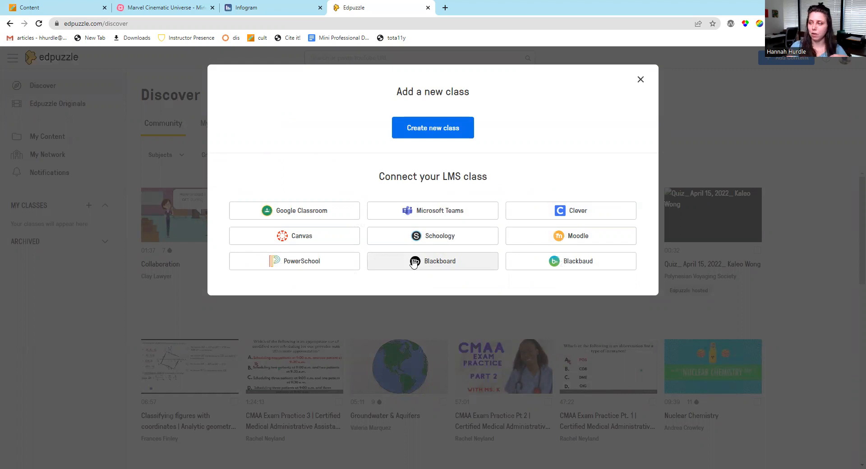
left_click(706, 116)
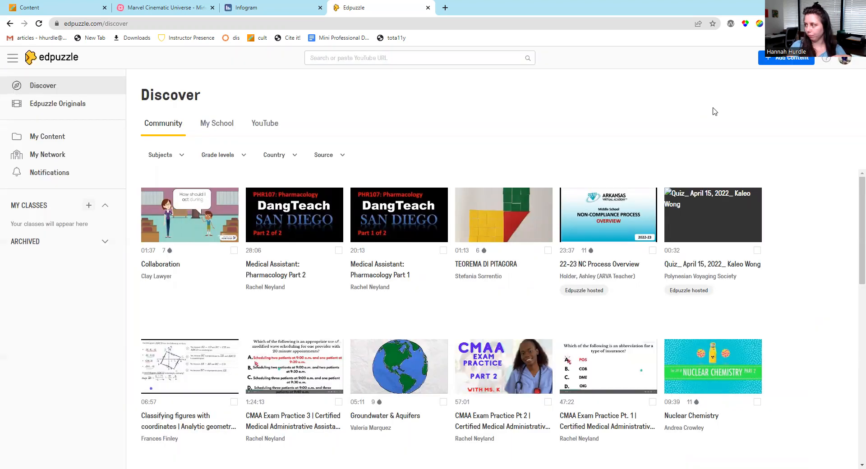
Preview "Methods for Approaching Research" from My Content, view its class assignment options, and cancel the assignment.
left_click(35, 137)
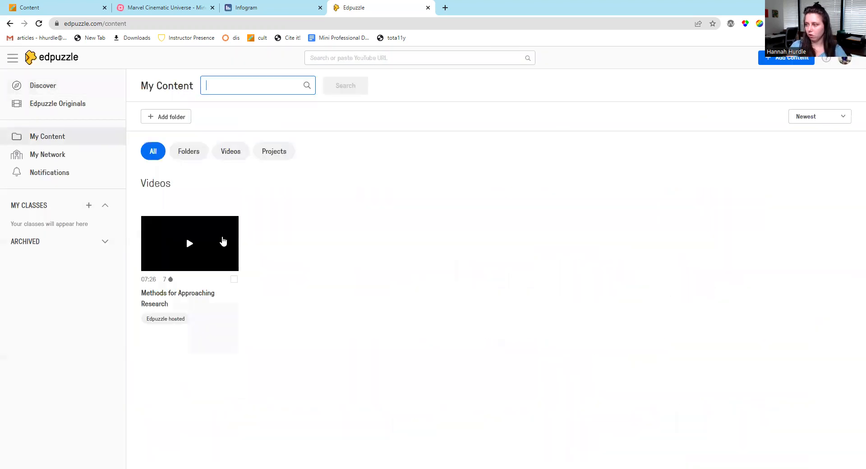
left_click(223, 241)
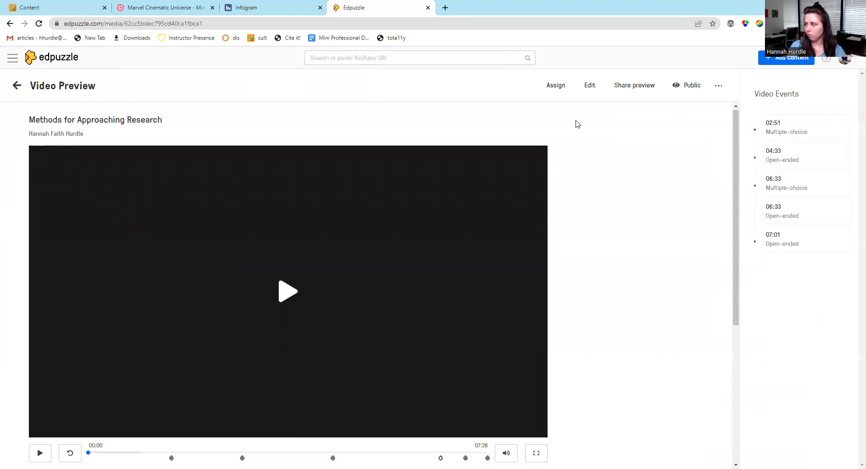
left_click(556, 86)
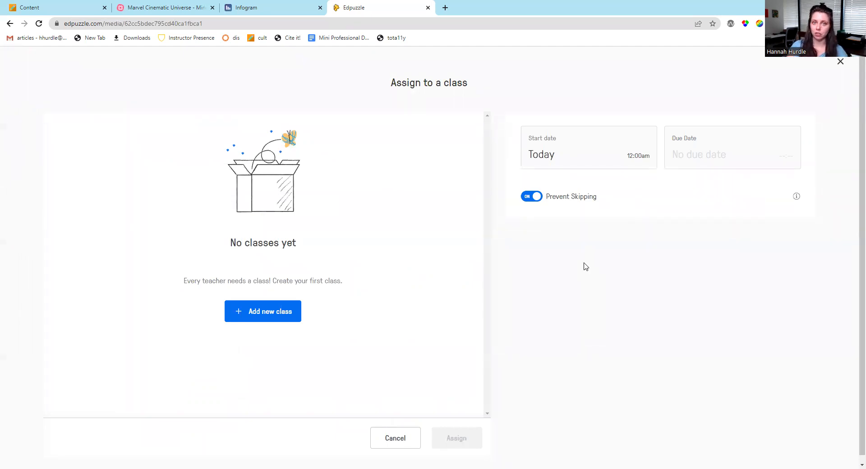
left_click(396, 446)
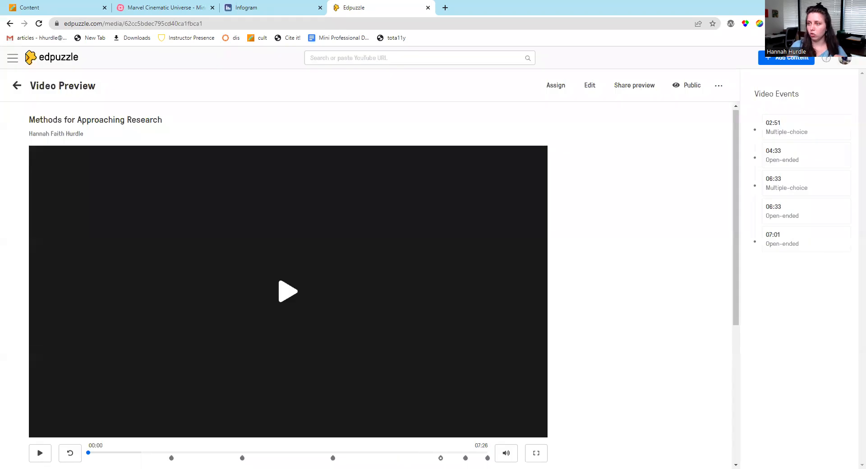
Return to My Content and switch to the Blackboard course page describing the November 9 video.
left_click(18, 89)
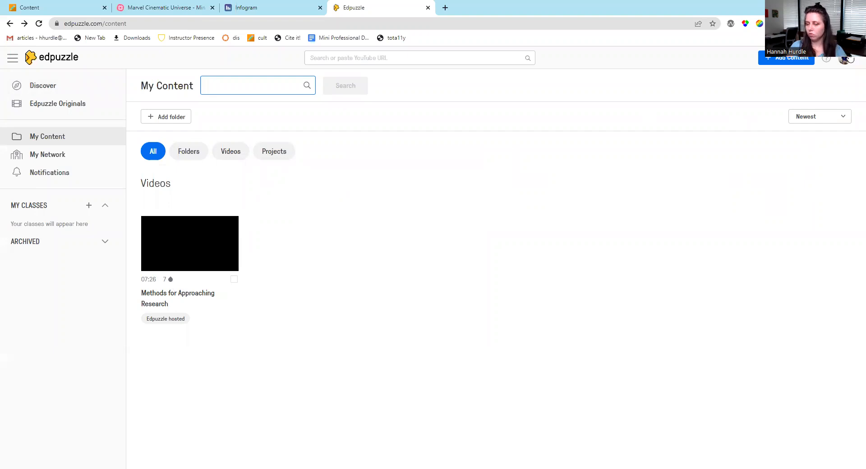
left_click(74, 4)
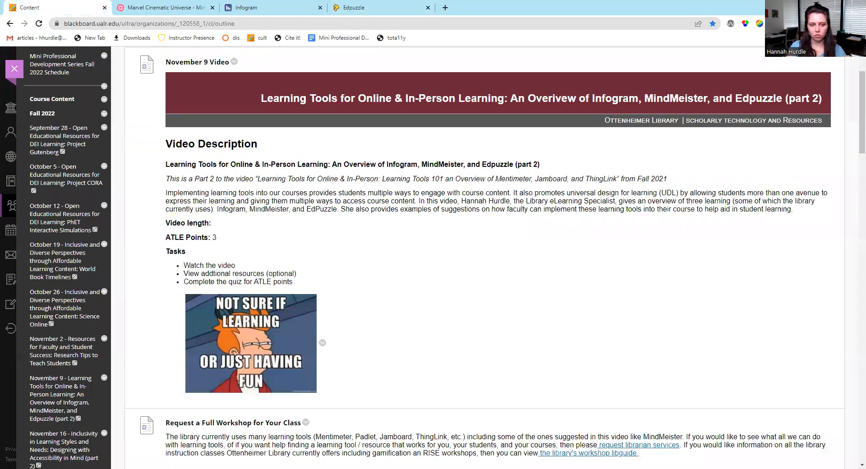